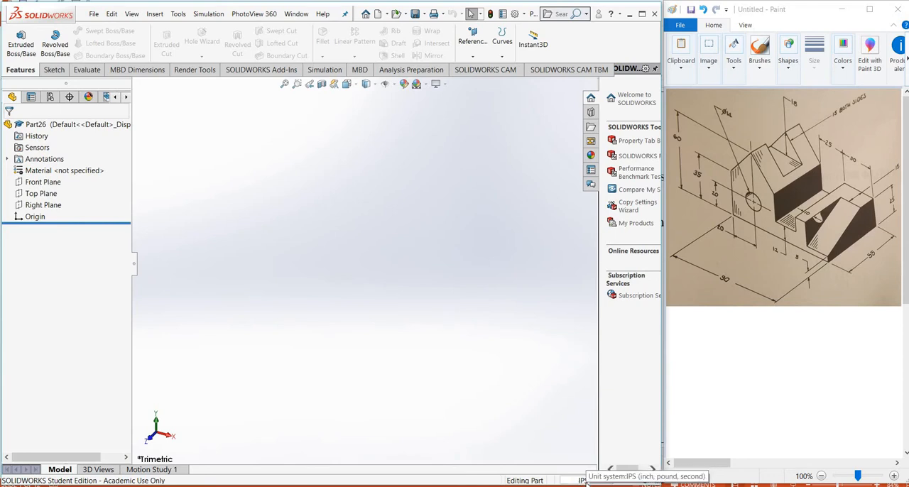
# Switch the document units to MMGS (millimeter, gram, second) and start a sketch on the Front Plane
pyautogui.click(584, 481)
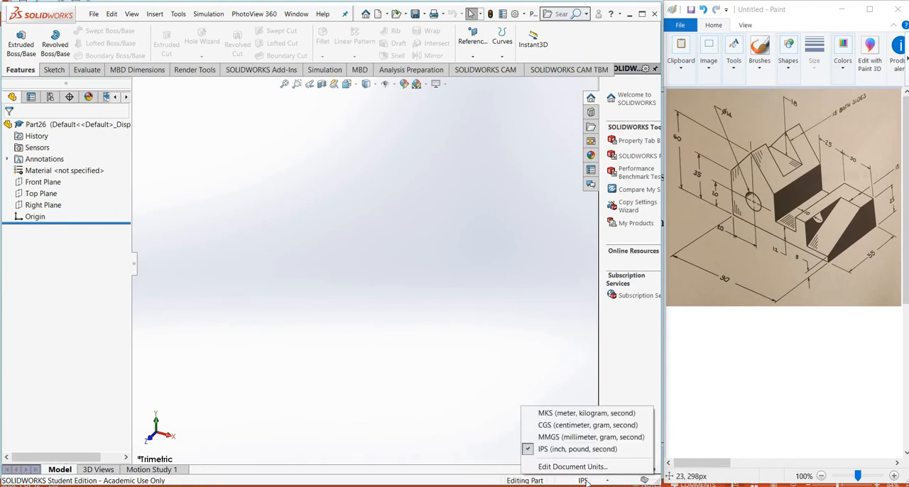
pyautogui.click(566, 438)
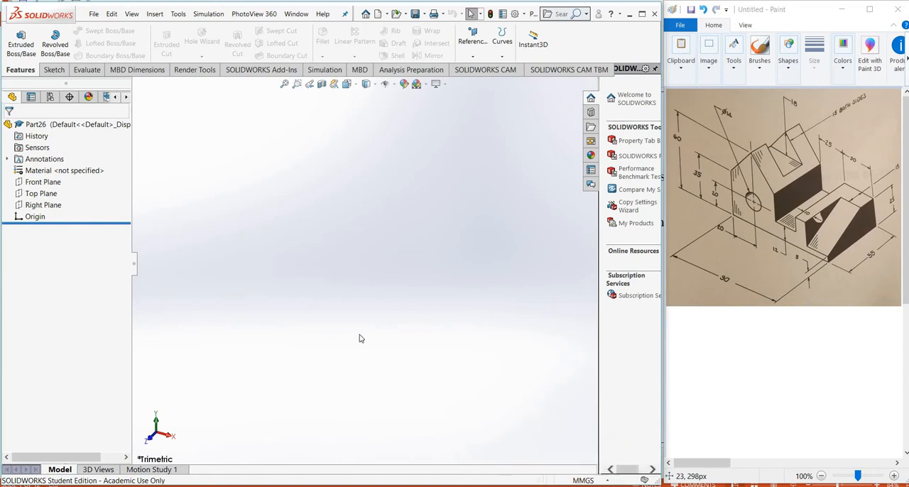
pyautogui.click(44, 183)
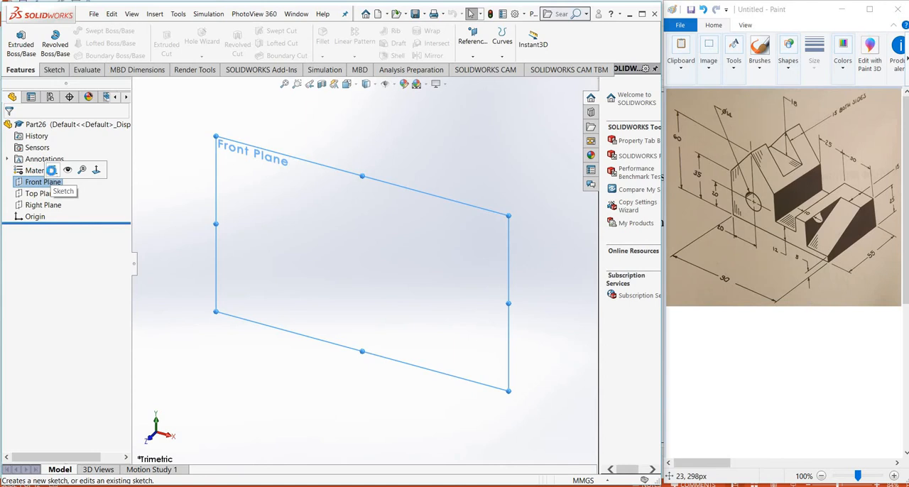
pyautogui.click(51, 171)
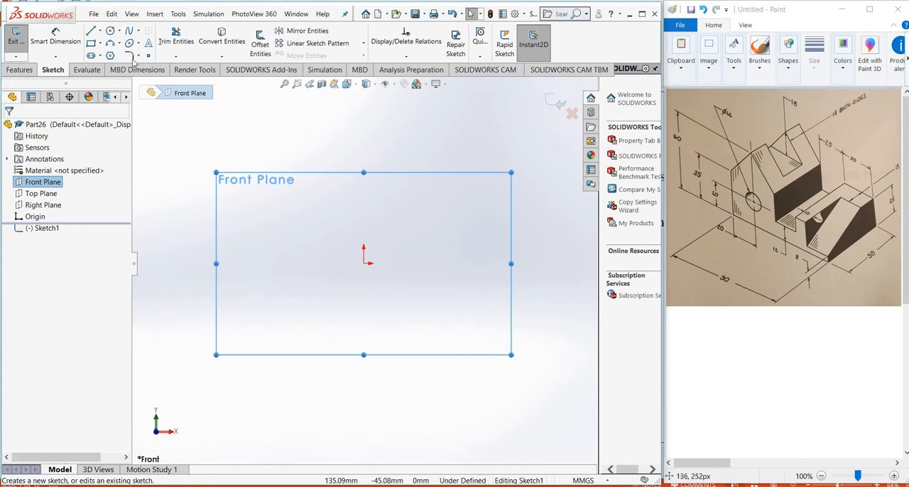
# From the origin, draw a base line about 101 mm long, a right edge about 25 mm high, a 16 mm top and a 12 mm drop
pyautogui.click(95, 36)
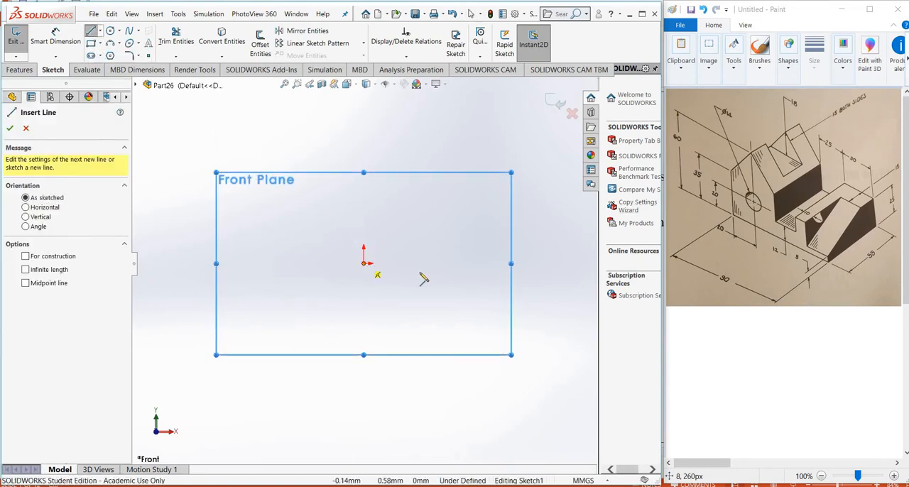
pyautogui.click(364, 264)
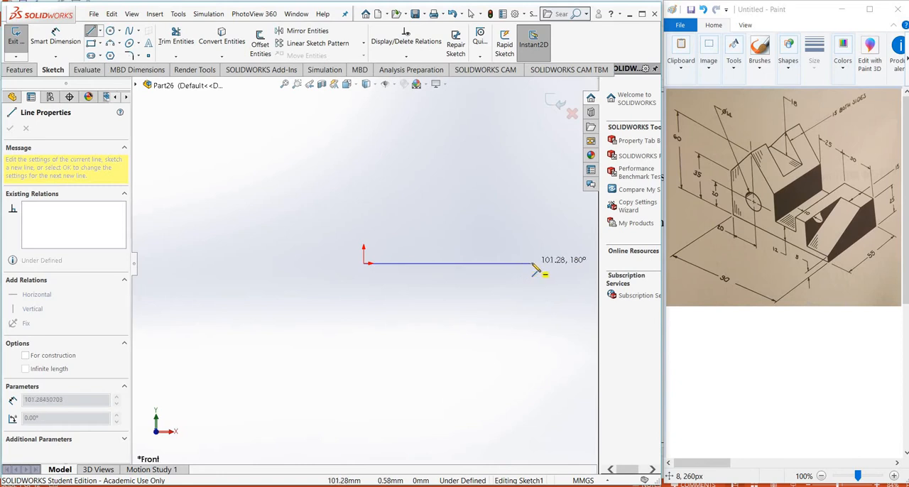
pyautogui.click(532, 263)
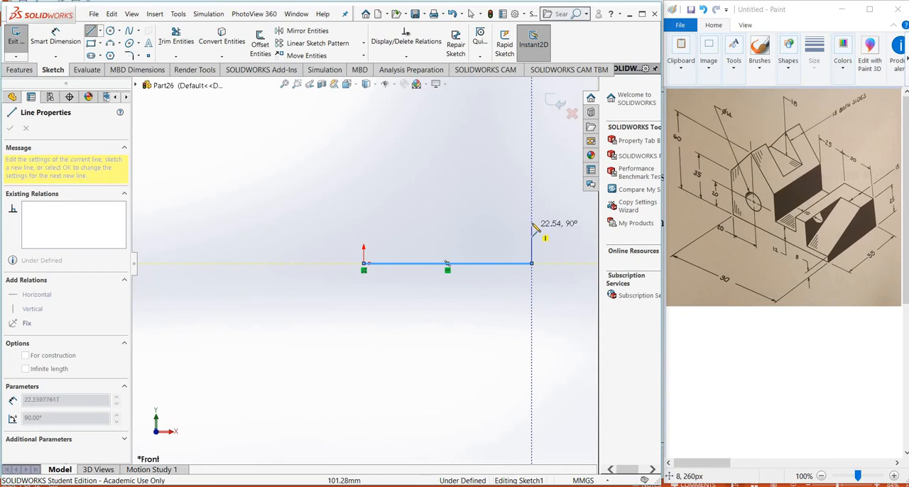
pyautogui.click(532, 222)
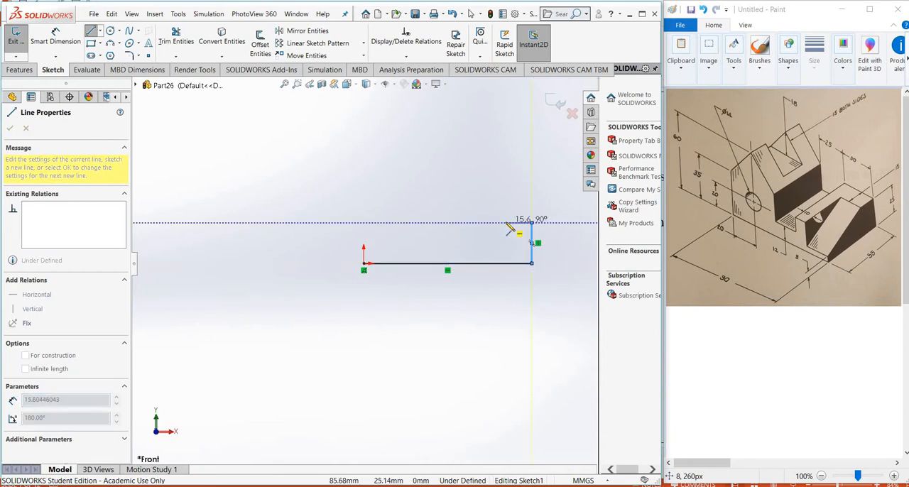
pyautogui.click(506, 223)
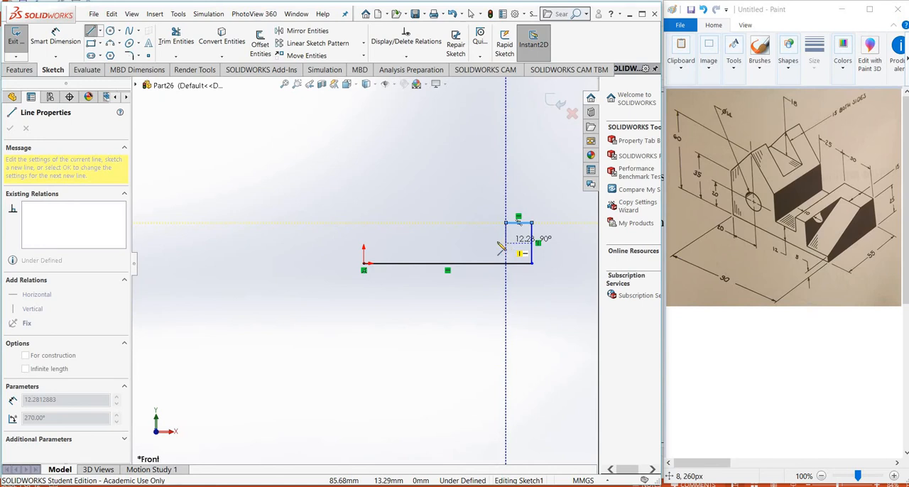
pyautogui.click(501, 244)
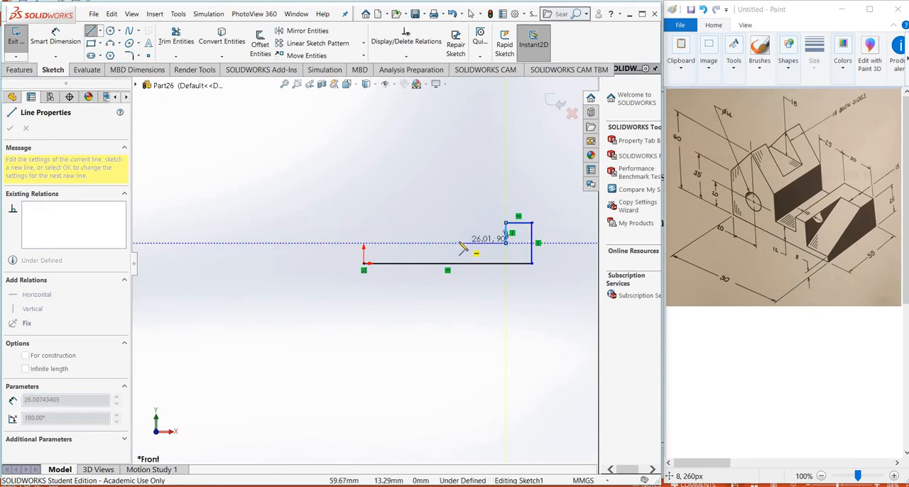
# Complete the profile with a horizontal notch floor, a vertical wall, two sloped roof lines and a left edge about 42 mm high ending at the origin
pyautogui.click(454, 243)
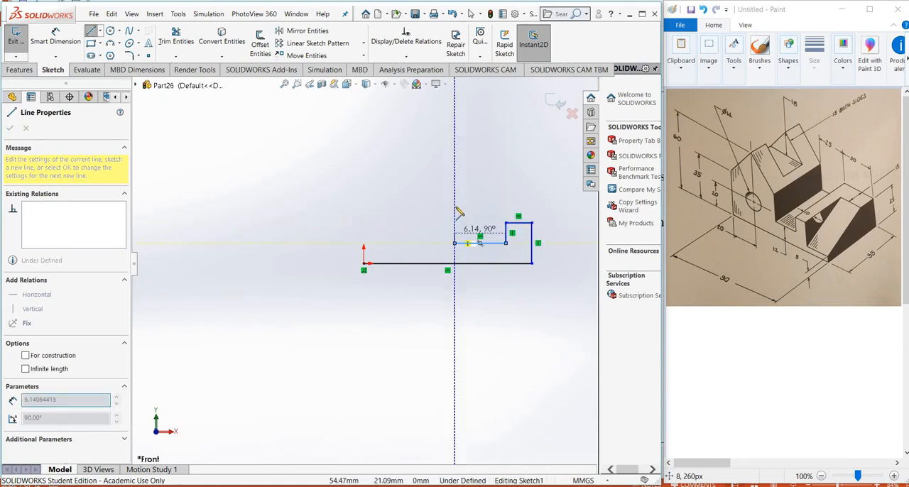
pyautogui.click(454, 205)
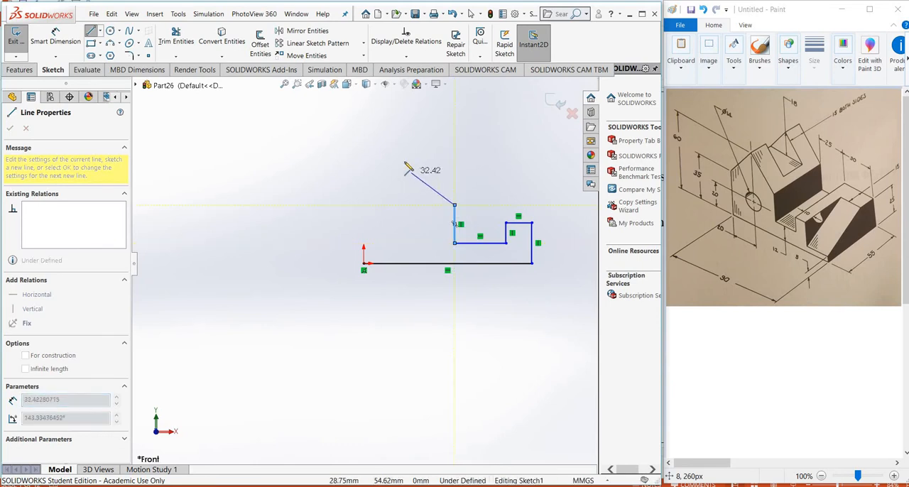
pyautogui.click(406, 156)
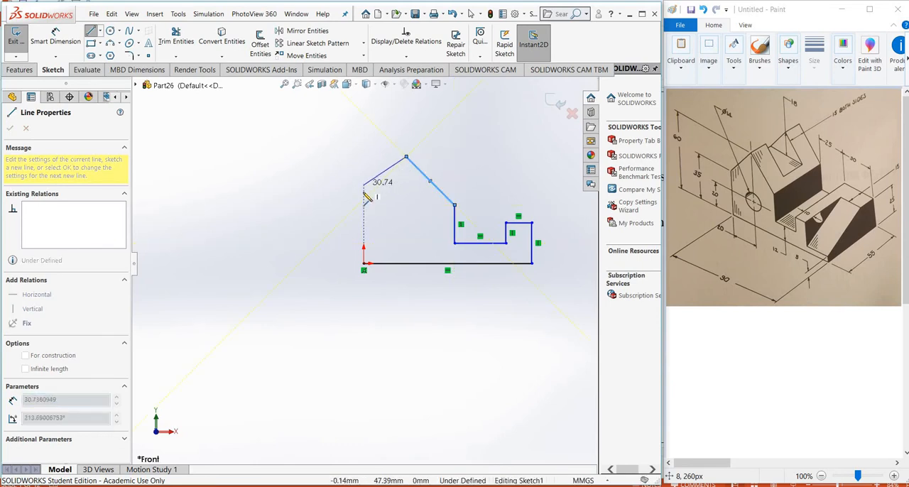
pyautogui.click(363, 195)
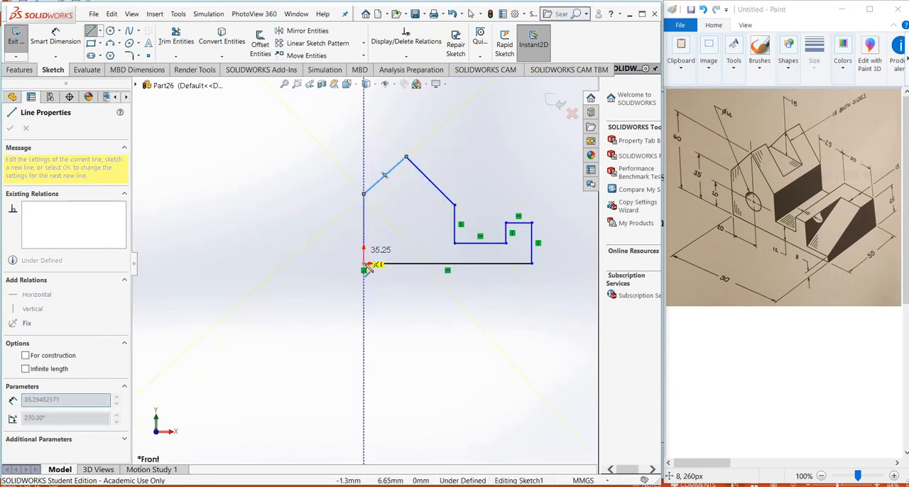
pyautogui.click(364, 265)
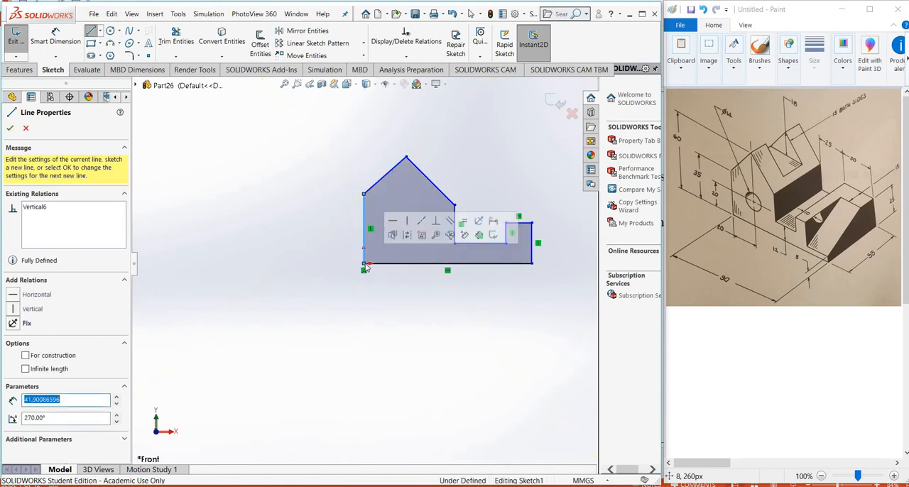
pyautogui.rightClick(368, 266)
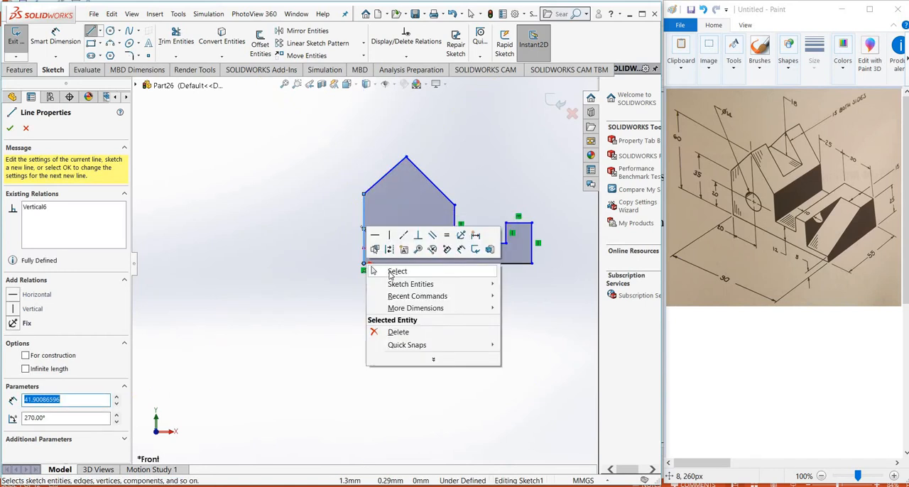
pyautogui.click(394, 271)
pyautogui.scroll(-2, 484, 187)
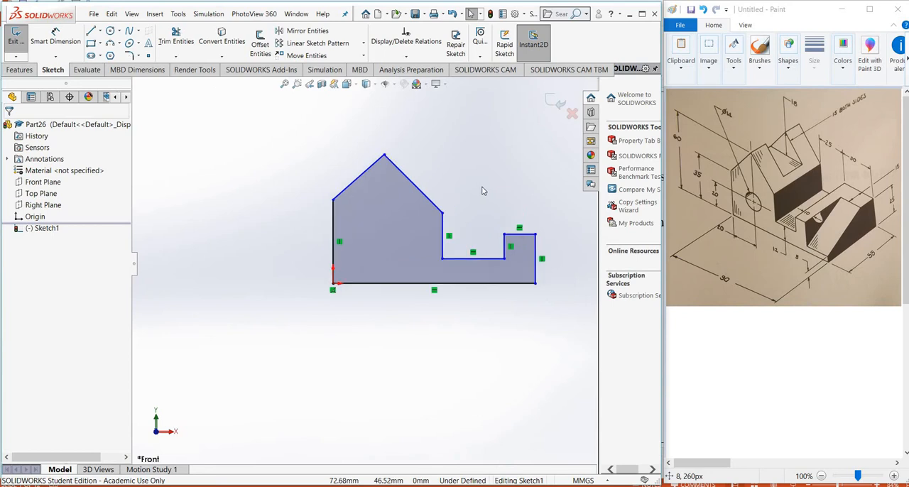
# Sketch a circle of about 9 mm radius inside the gabled part of the profile, below the roof peak
pyautogui.click(110, 32)
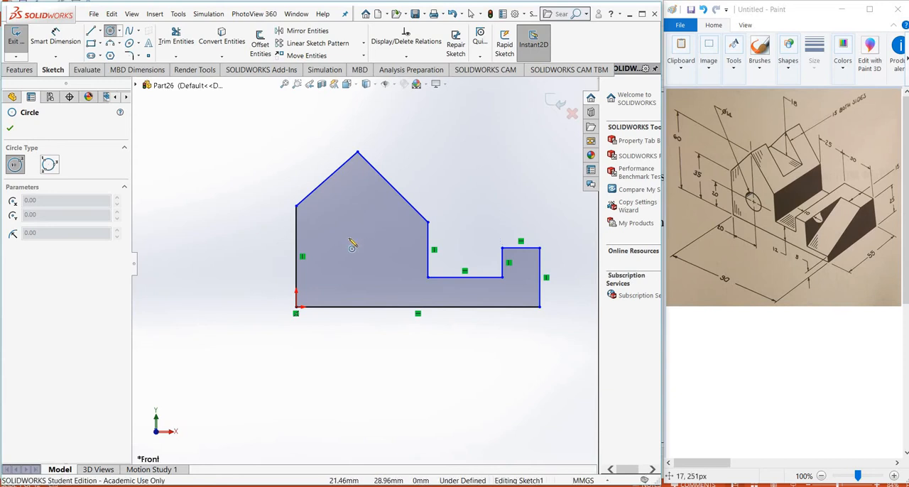
pyautogui.click(348, 237)
pyautogui.click(369, 241)
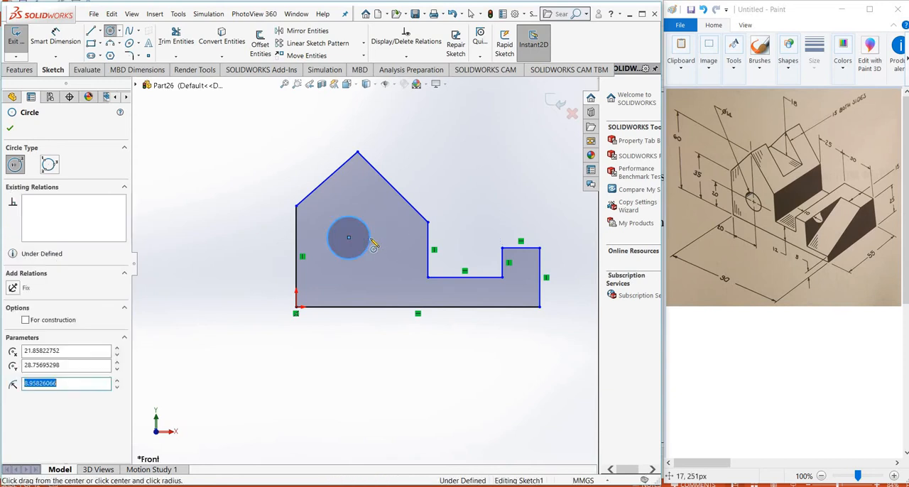
pyautogui.rightClick(391, 247)
pyautogui.click(402, 244)
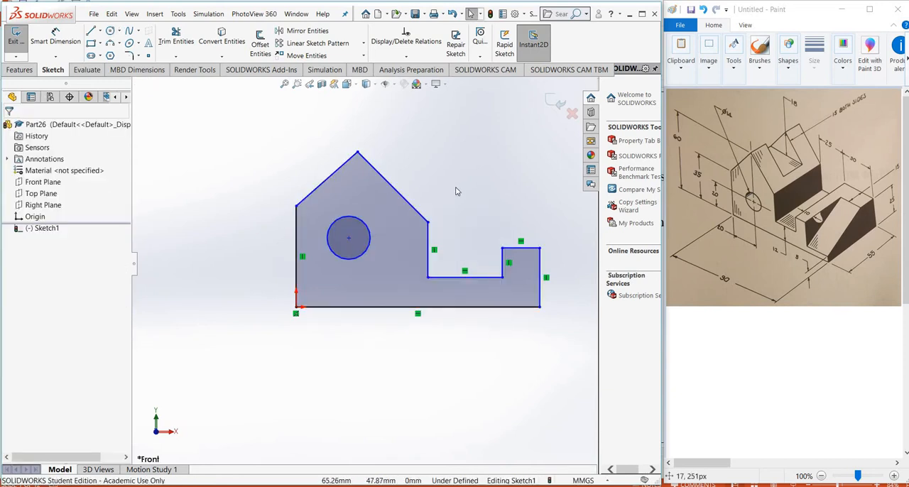
# Make the two sloped roof lines of the profile equal in length
pyautogui.scroll(-1, 513, 191)
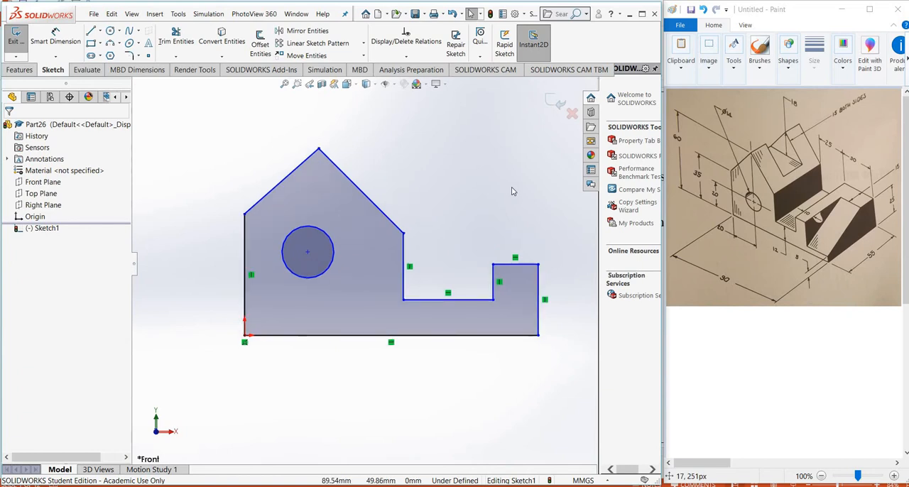
pyautogui.click(359, 188)
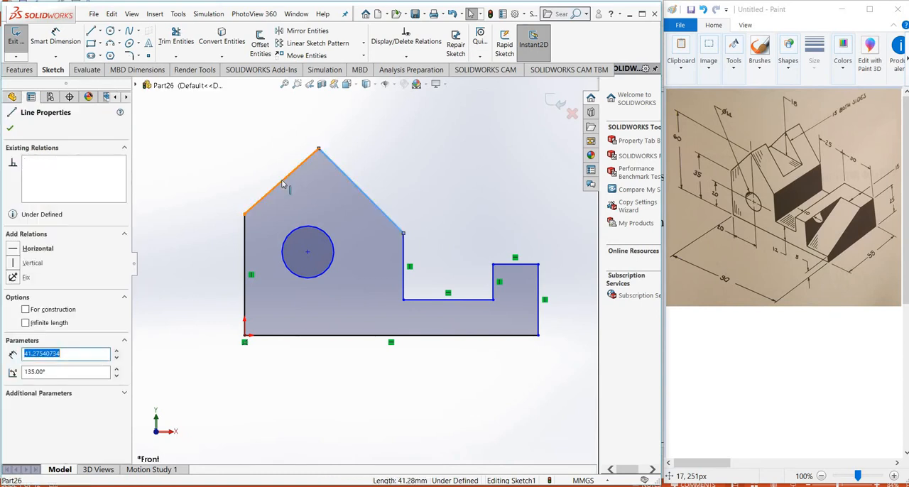
pyautogui.keyDown('ctrl'); pyautogui.click(269, 190); pyautogui.keyUp('ctrl')
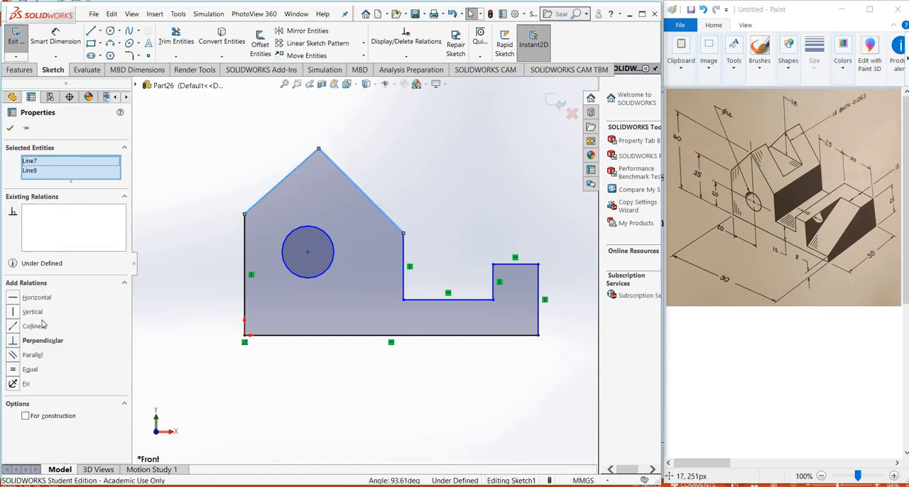
pyautogui.click(30, 369)
pyautogui.click(180, 193)
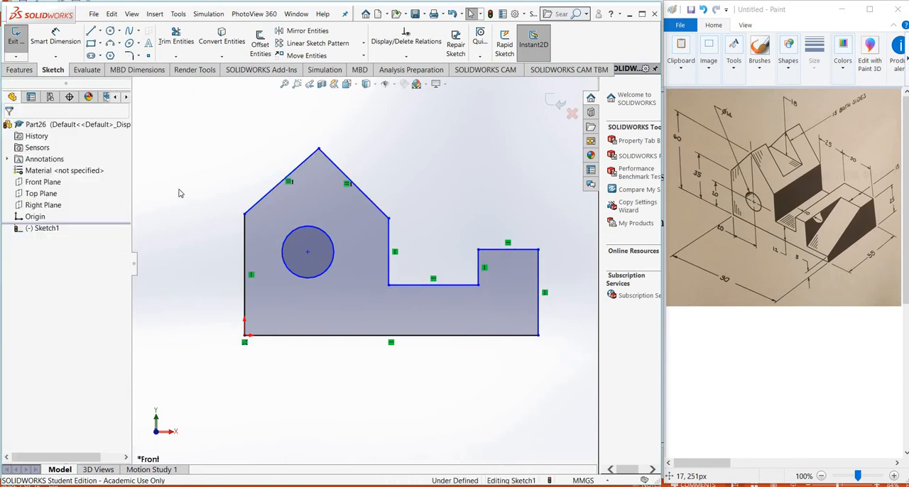
# Draw a centerline between the lower ends of the two sloped roof lines and make it horizontal
pyautogui.click(101, 32)
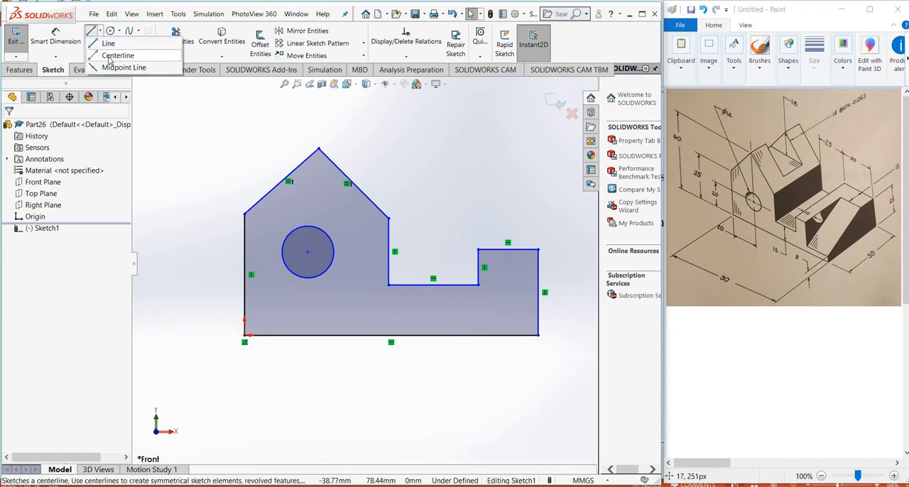
pyautogui.click(113, 55)
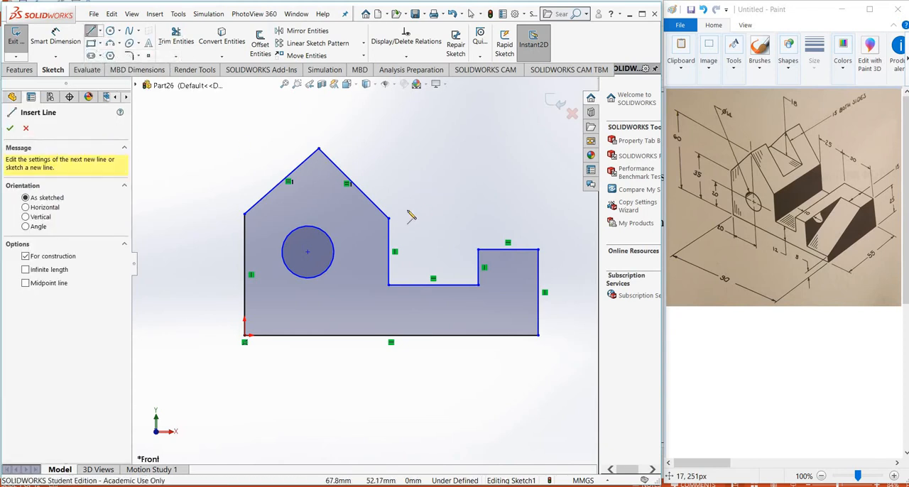
pyautogui.click(389, 218)
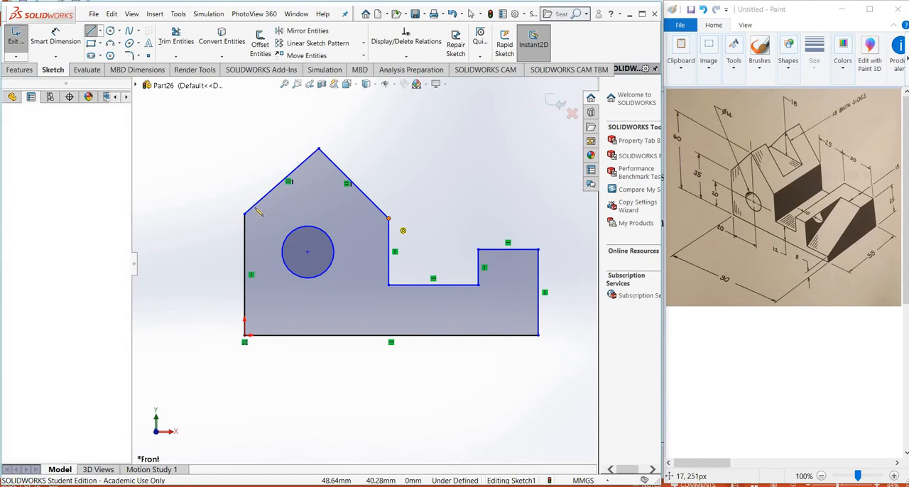
pyautogui.click(245, 214)
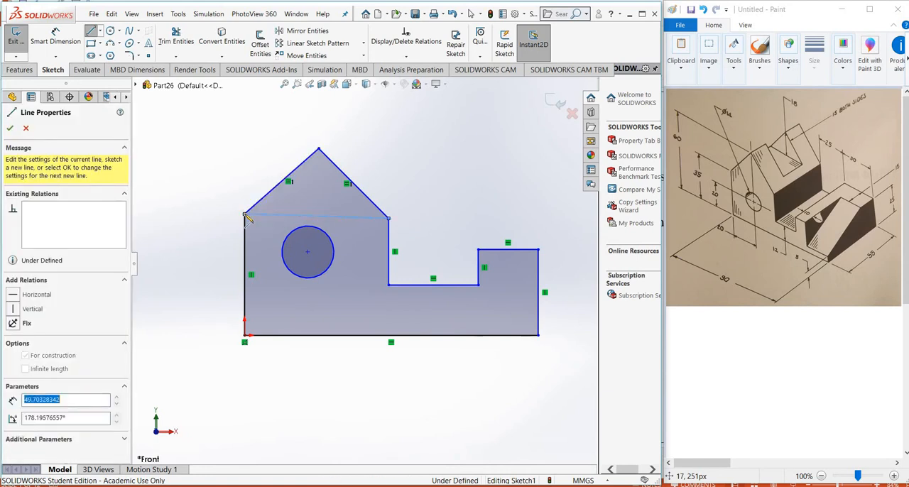
pyautogui.rightClick(248, 217)
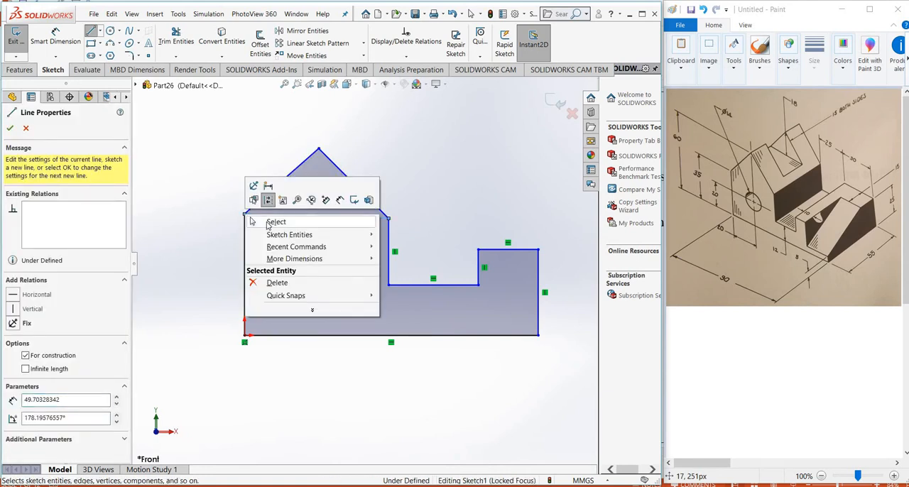
pyautogui.click(274, 220)
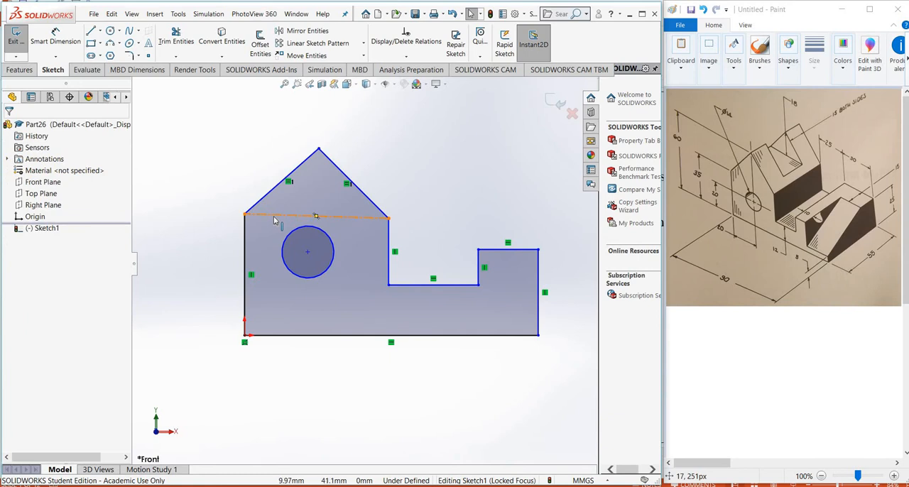
pyautogui.click(274, 218)
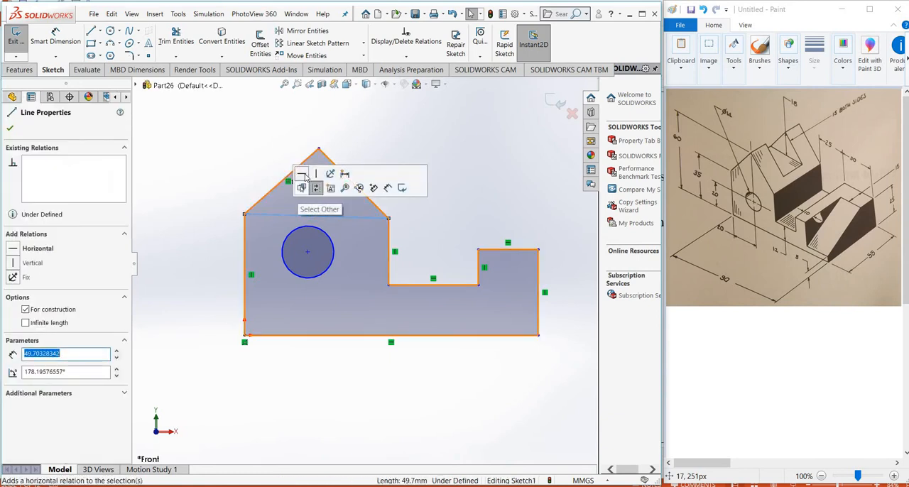
pyautogui.click(304, 177)
pyautogui.click(250, 174)
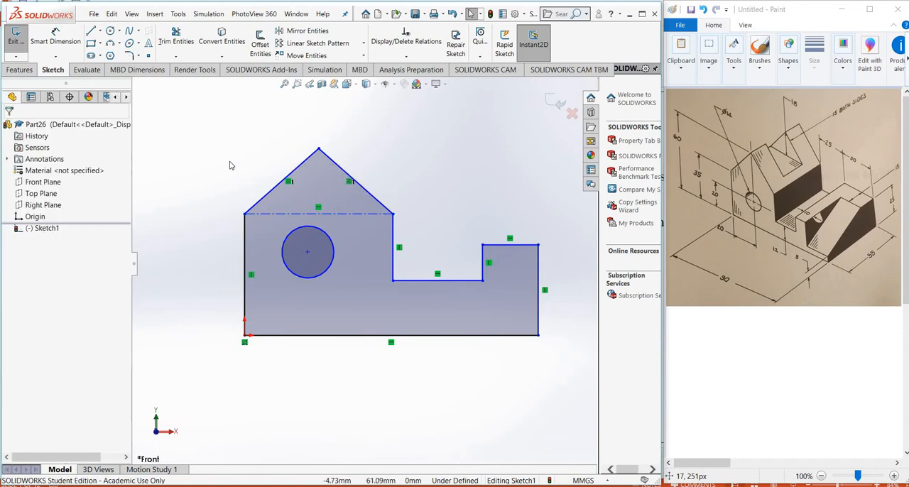
# Dimension the profile's bottom line to an overall length of 90 mm
pyautogui.click(64, 45)
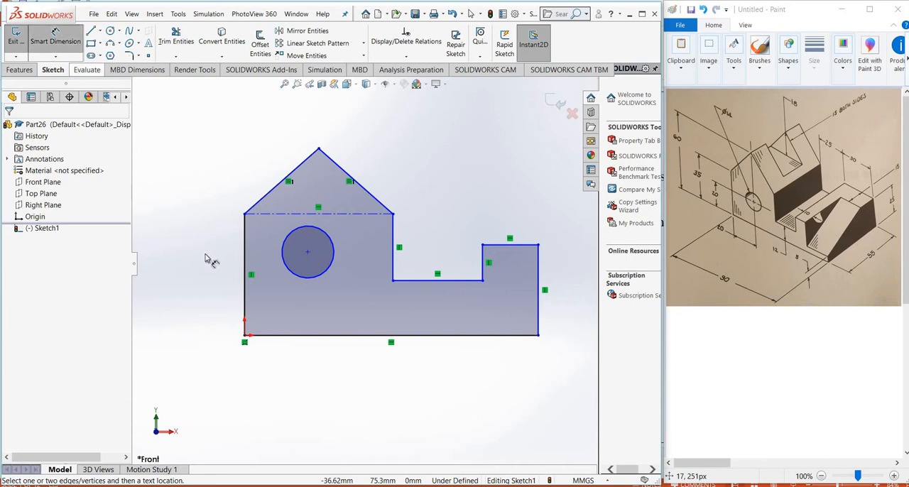
pyautogui.click(299, 336)
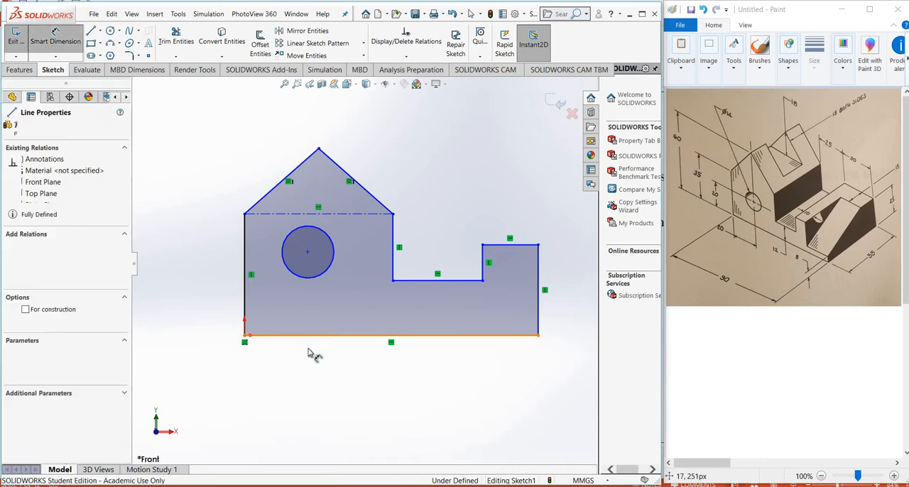
pyautogui.click(339, 370)
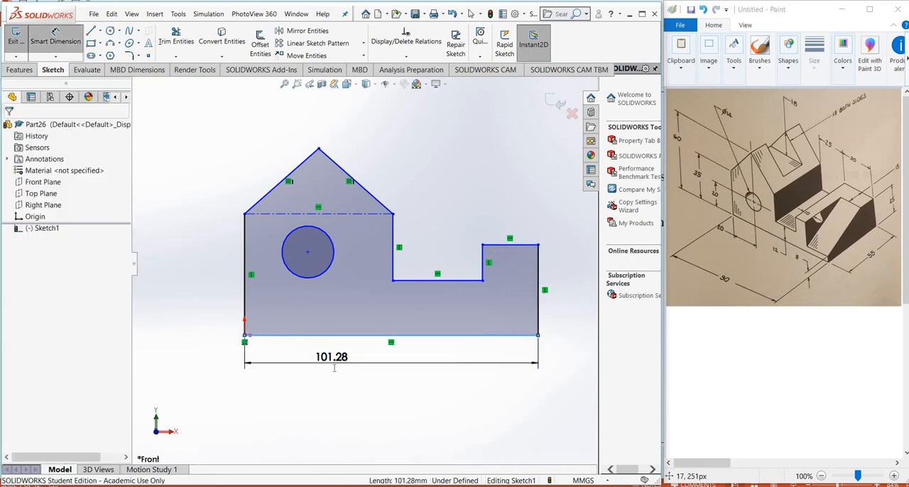
pyautogui.write('90')
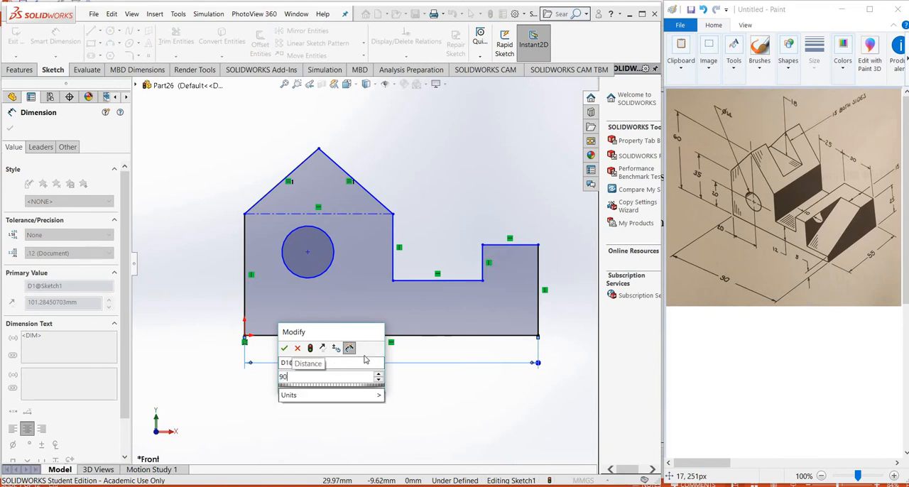
pyautogui.press('Return')
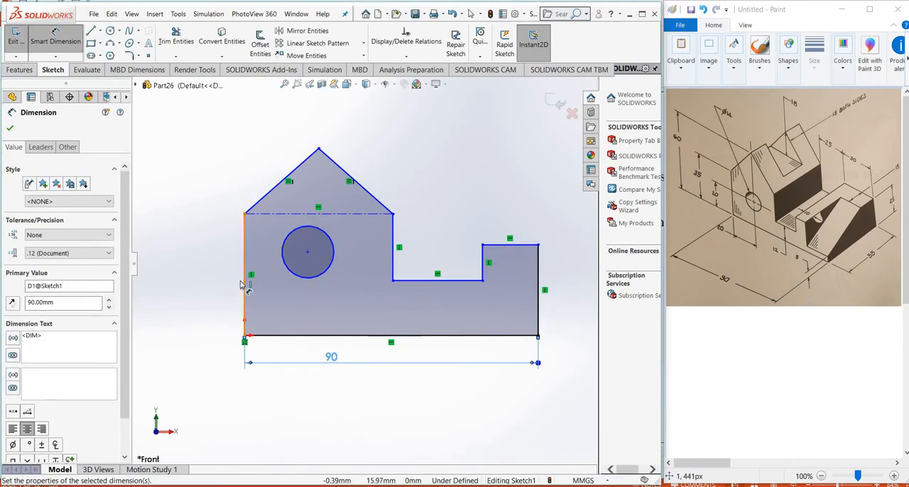
# Dimension the profile's left vertical edge to a height of 35 mm
pyautogui.click(239, 283)
pyautogui.click(236, 282)
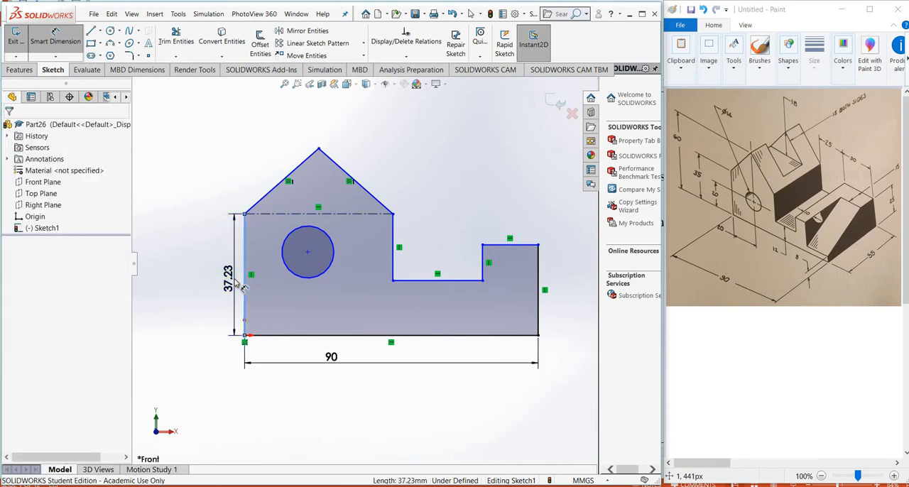
pyautogui.write('3')
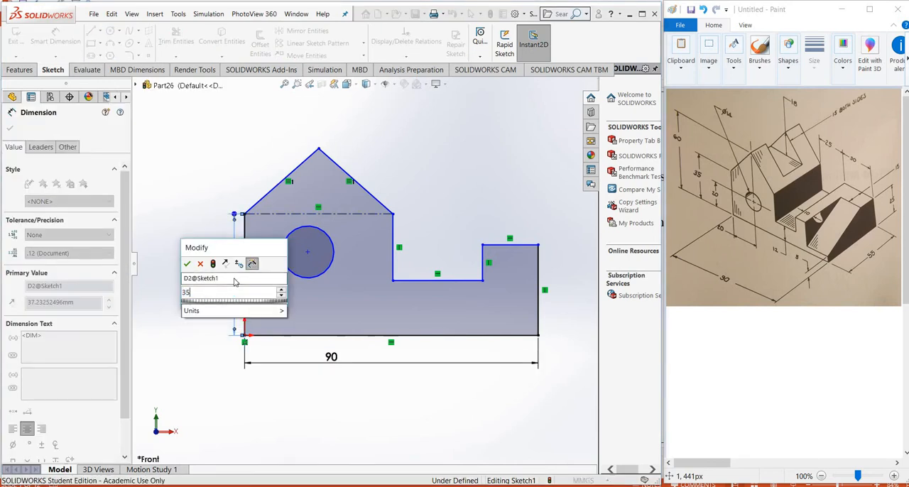
pyautogui.write('5')
pyautogui.press('Return')
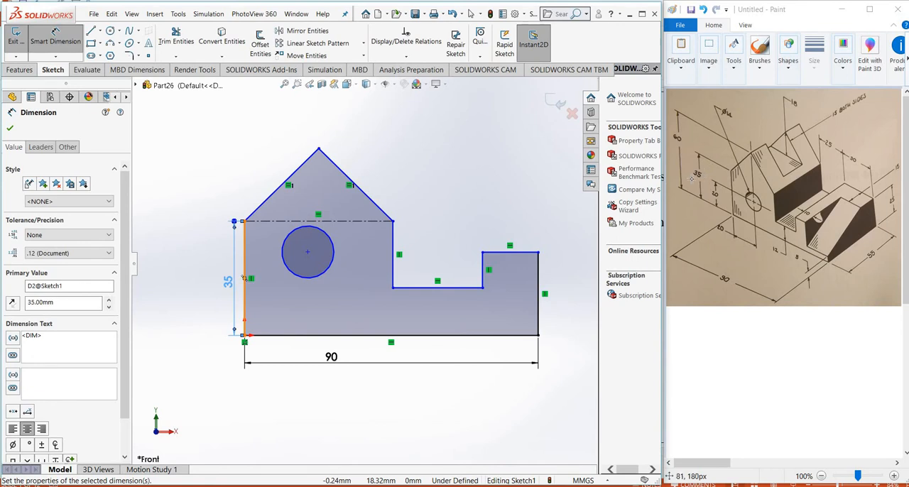
# Dimension the roof peak's height above the bottom line as 60 mm
pyautogui.click(319, 149)
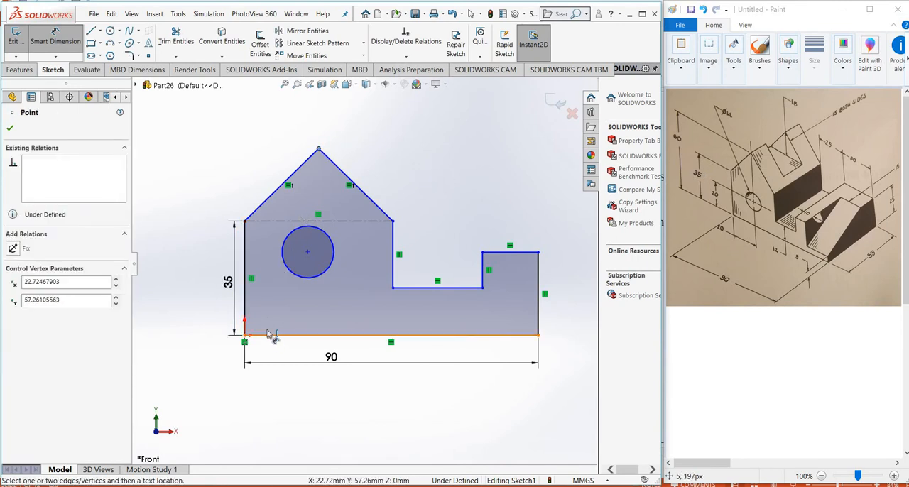
pyautogui.click(204, 264)
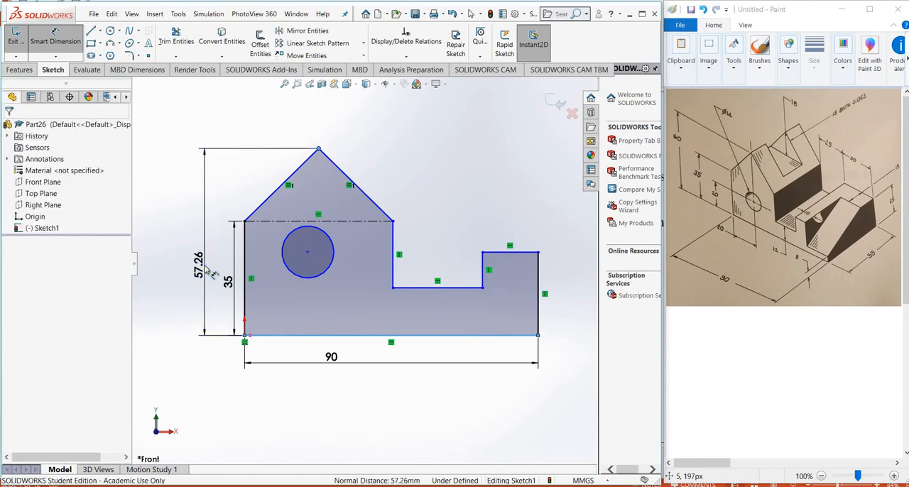
pyautogui.write('60')
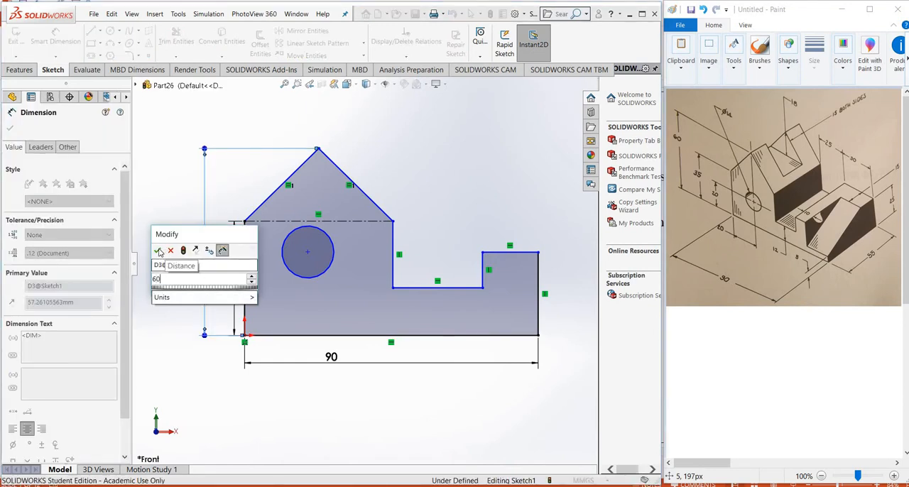
pyautogui.click(157, 251)
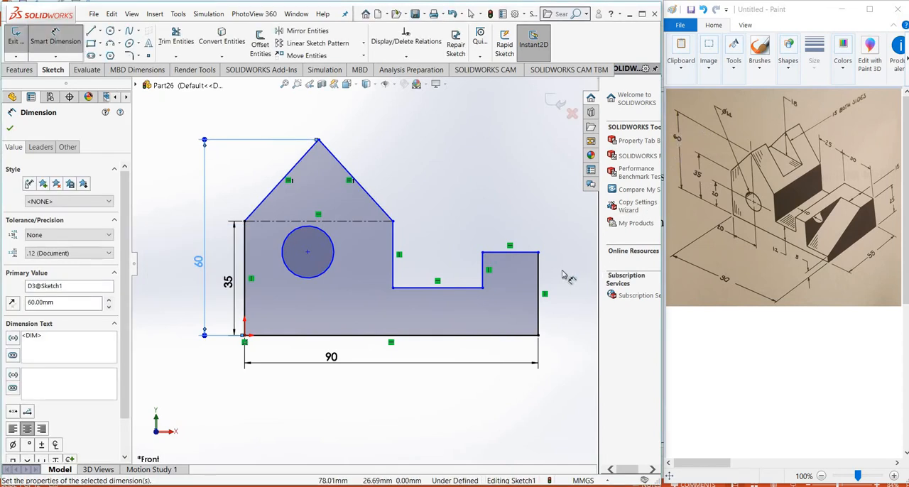
# Dimension the raised block at the profile's right end to 25 mm high and 30 mm wide
pyautogui.click(541, 279)
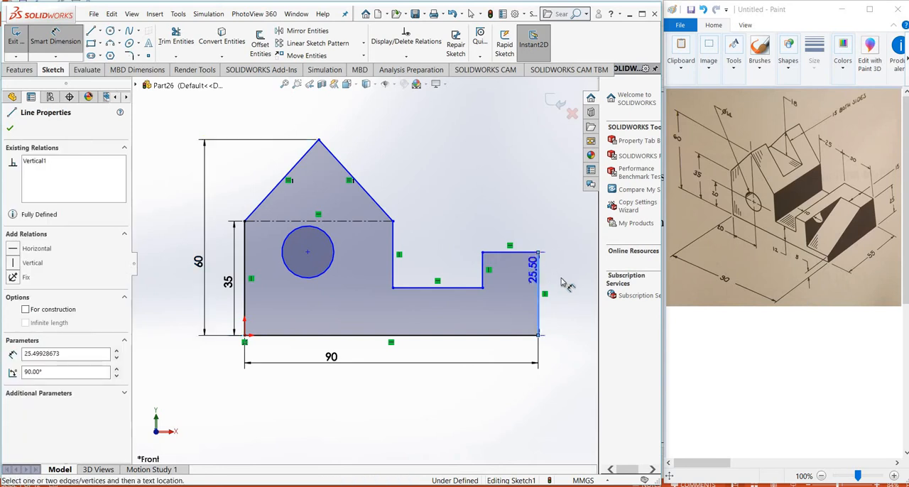
pyautogui.click(561, 282)
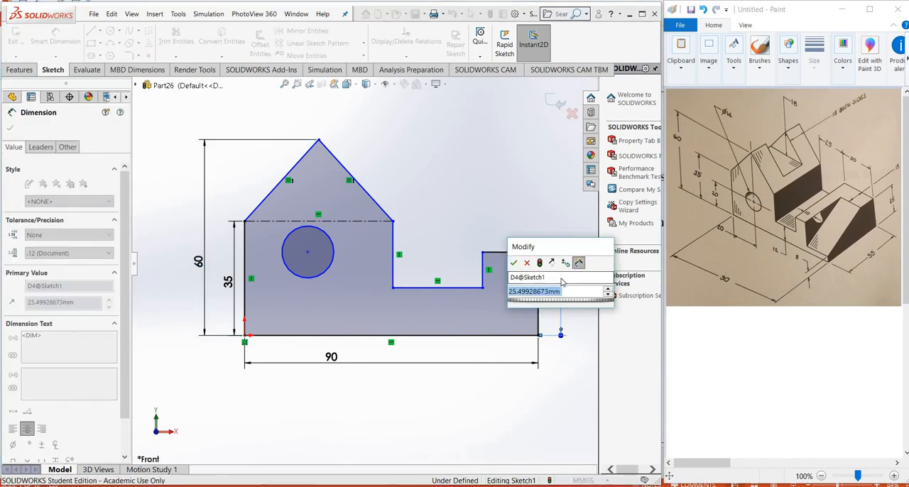
pyautogui.write('25')
pyautogui.press('Return')
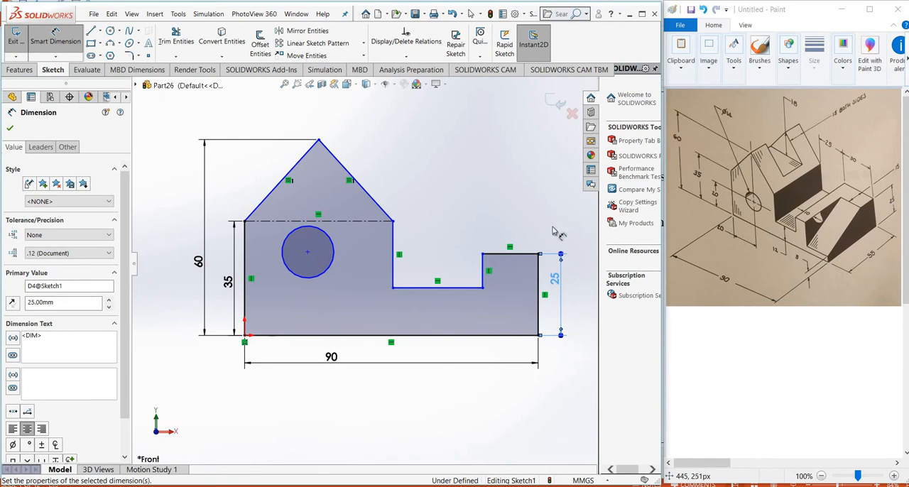
pyautogui.click(524, 253)
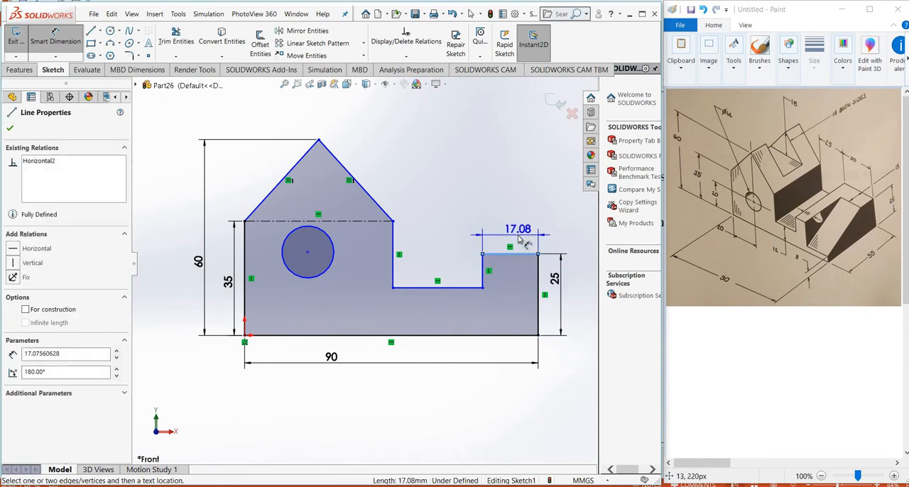
pyautogui.click(523, 238)
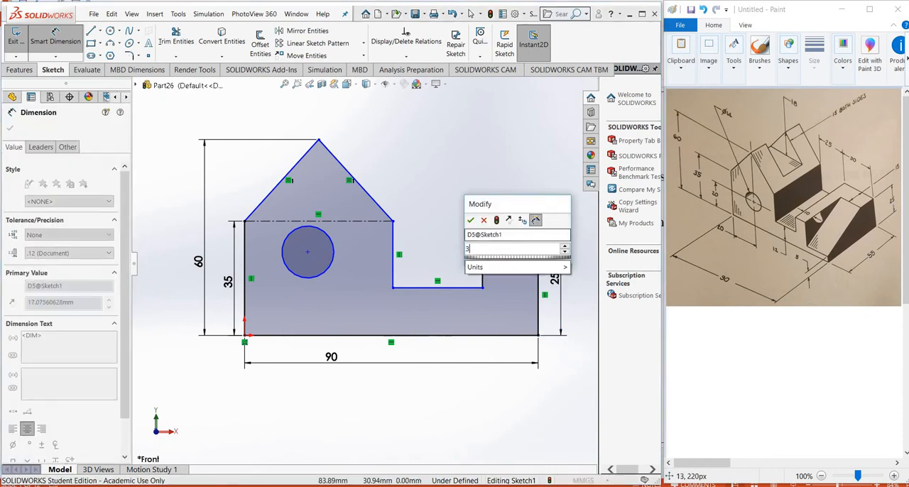
pyautogui.write('30')
pyautogui.press('Return')
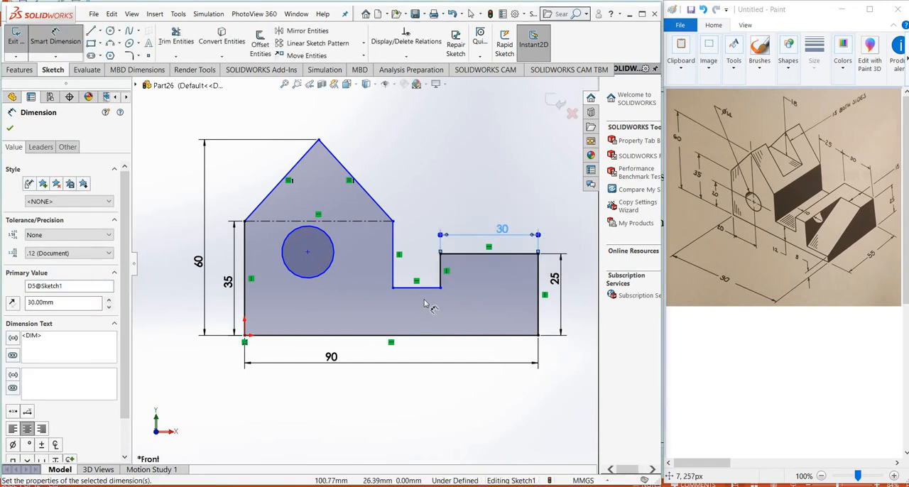
# Dimension the notch floor to sit 12 mm above the profile's bottom line
pyautogui.click(438, 335)
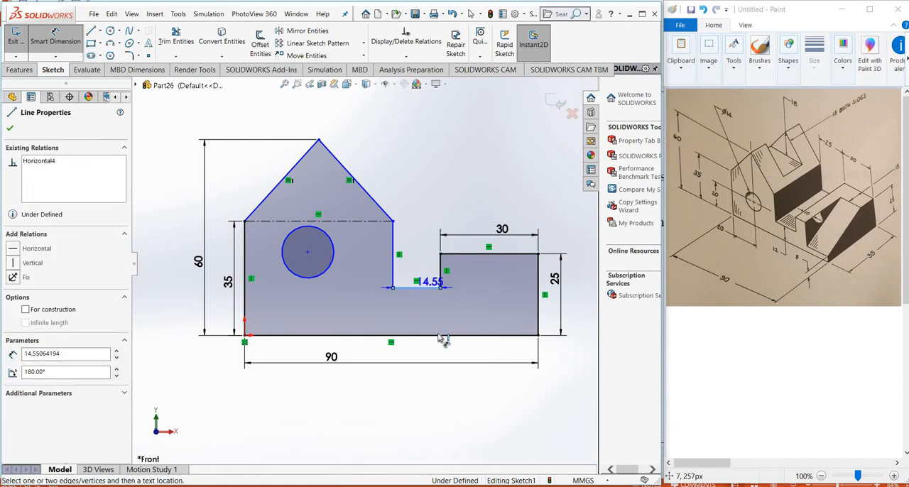
pyautogui.click(426, 287)
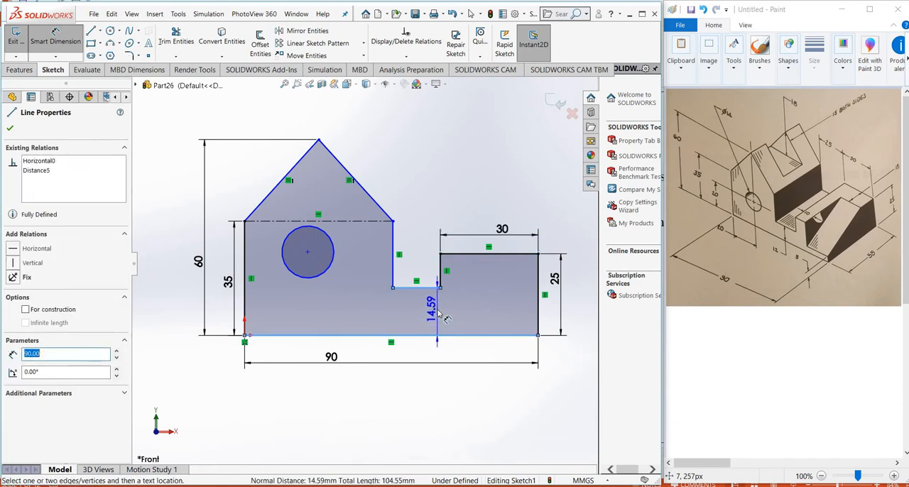
pyautogui.click(444, 317)
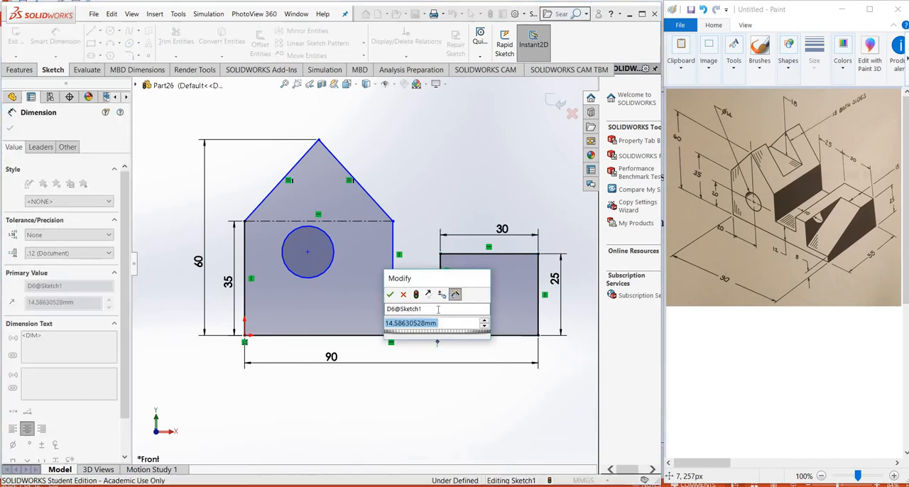
pyautogui.write('12')
pyautogui.press('Return')
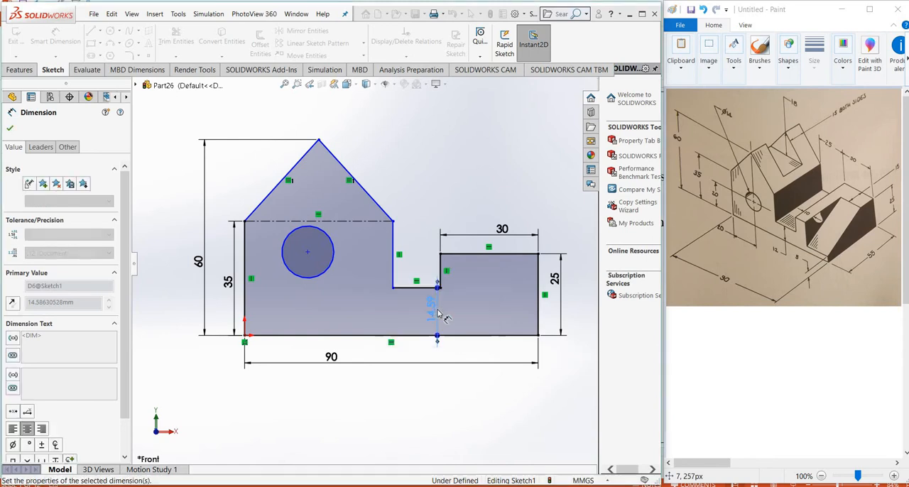
# Dimension the width of the gabled part, between its two vertical edges, to 40 mm
pyautogui.click(394, 282)
pyautogui.moveTo(394, 282); pyautogui.dragTo(260, 302)
pyautogui.click(244, 290)
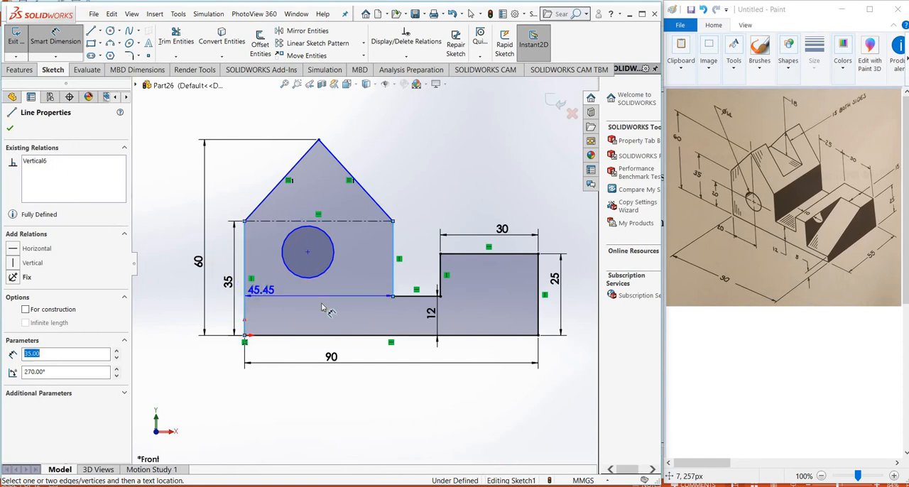
pyautogui.click(326, 310)
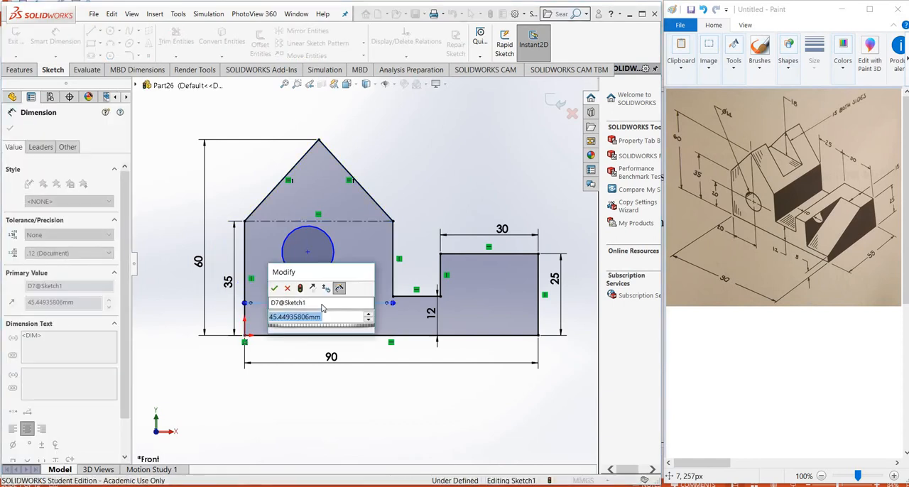
pyautogui.write('40')
pyautogui.press('Return')
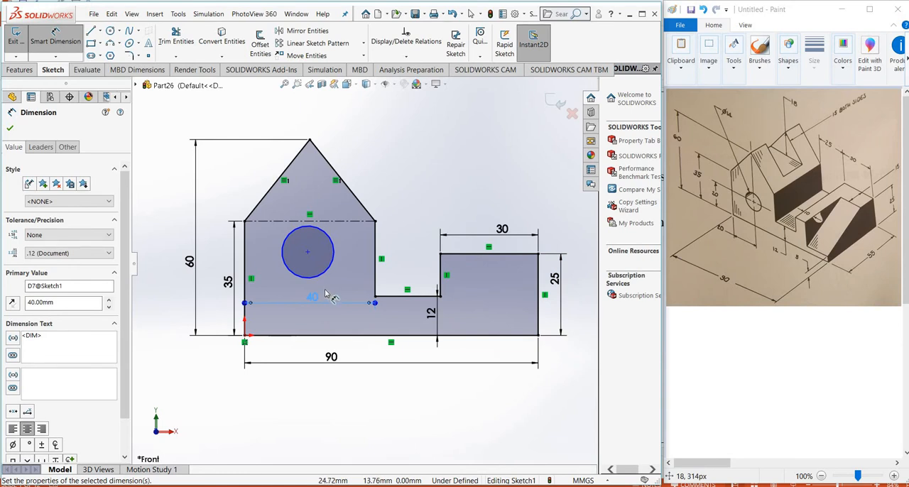
# Dimension the circle in the gabled part to a diameter of 14 mm
pyautogui.click(331, 243)
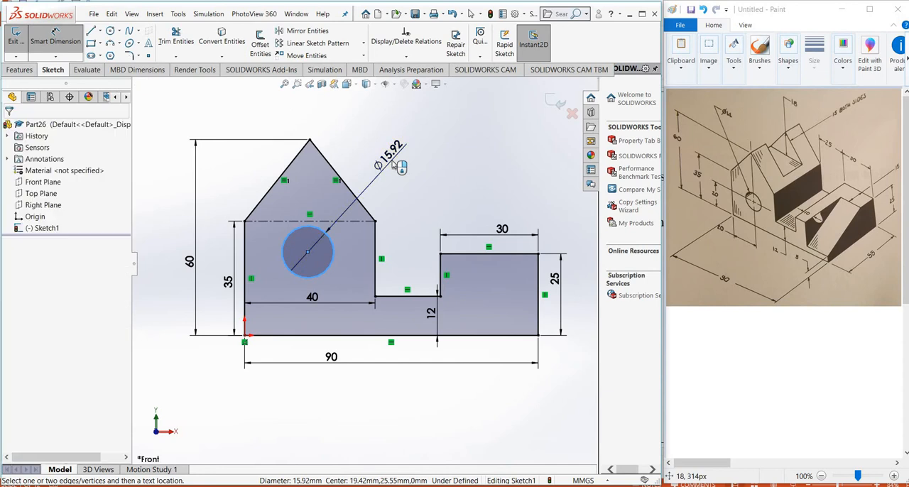
pyautogui.click(400, 167)
pyautogui.press('Return')
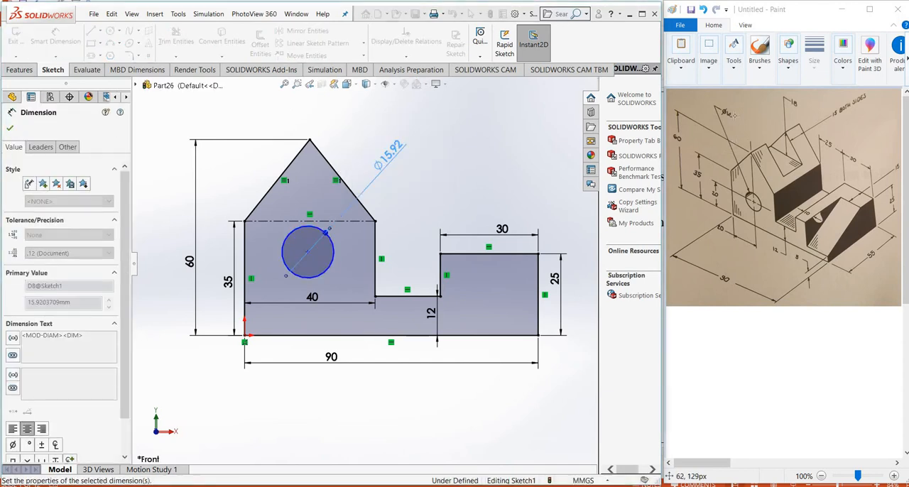
# Position the circle's center 20 mm from the left vertical edge and 20 mm above the bottom line
pyautogui.click(307, 252)
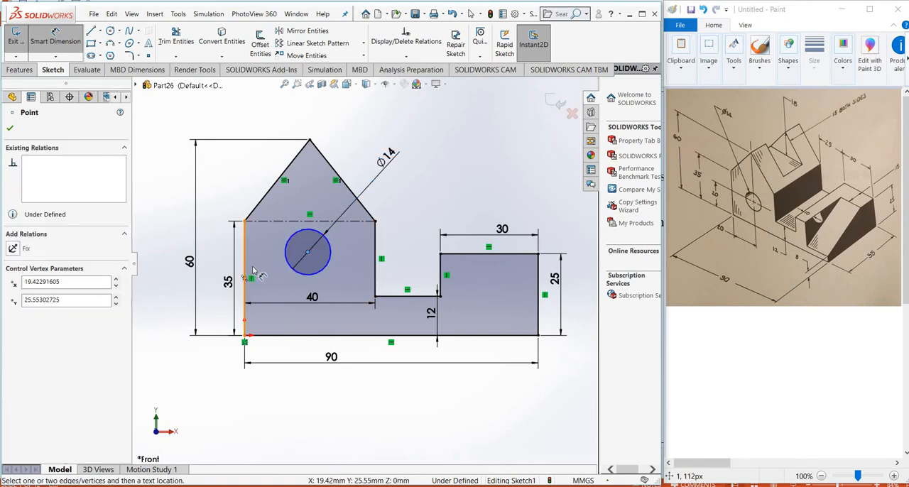
pyautogui.click(245, 272)
pyautogui.click(269, 277)
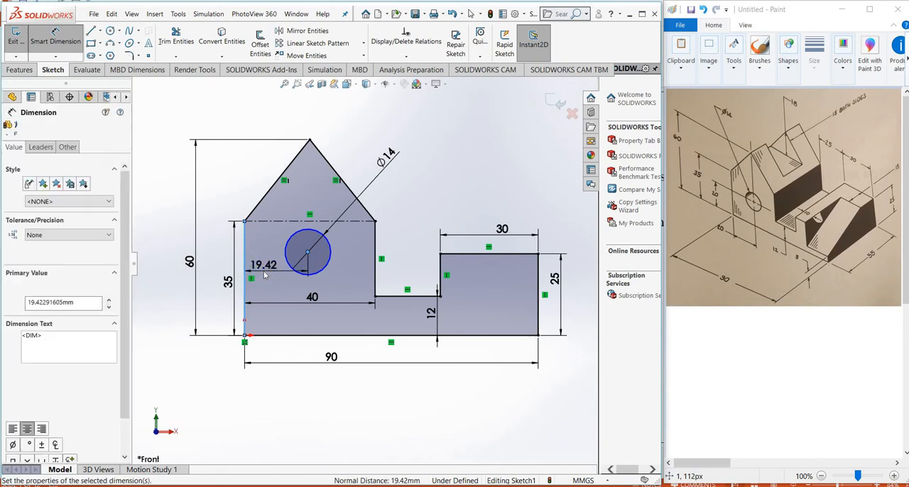
pyautogui.click(301, 335)
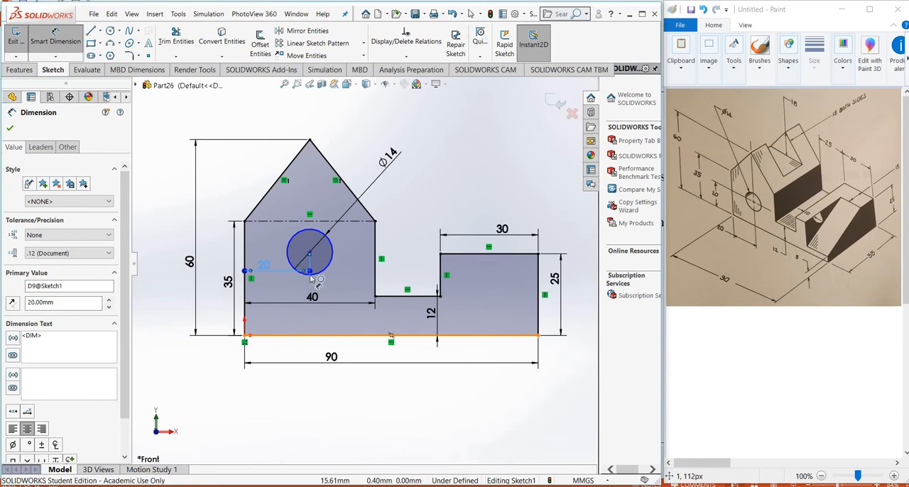
pyautogui.click(309, 252)
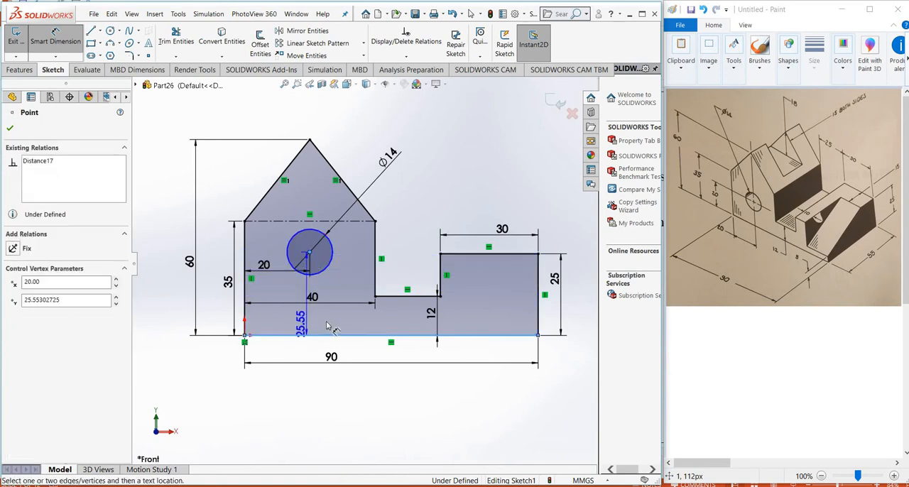
pyautogui.click(347, 330)
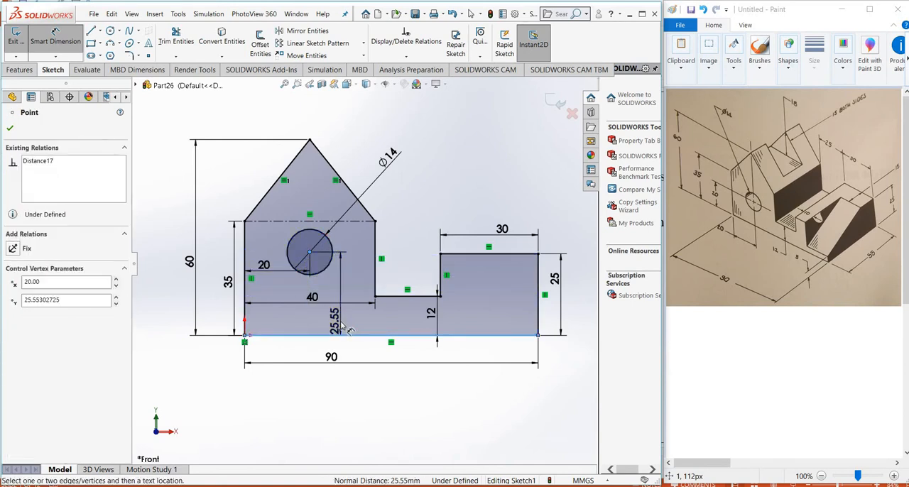
pyautogui.write('20')
pyautogui.press('Return')
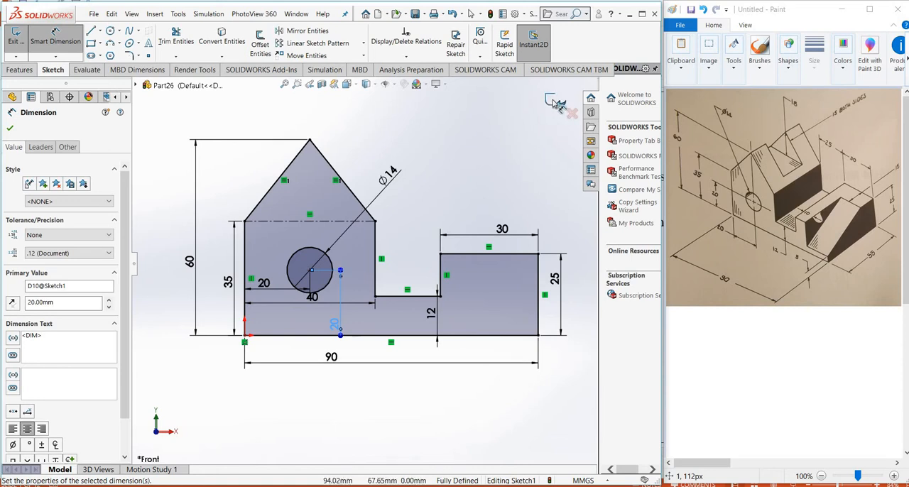
# Close the side-profile sketch and extrude it as a Blind boss 55 mm deep in the reversed direction
pyautogui.click(552, 103)
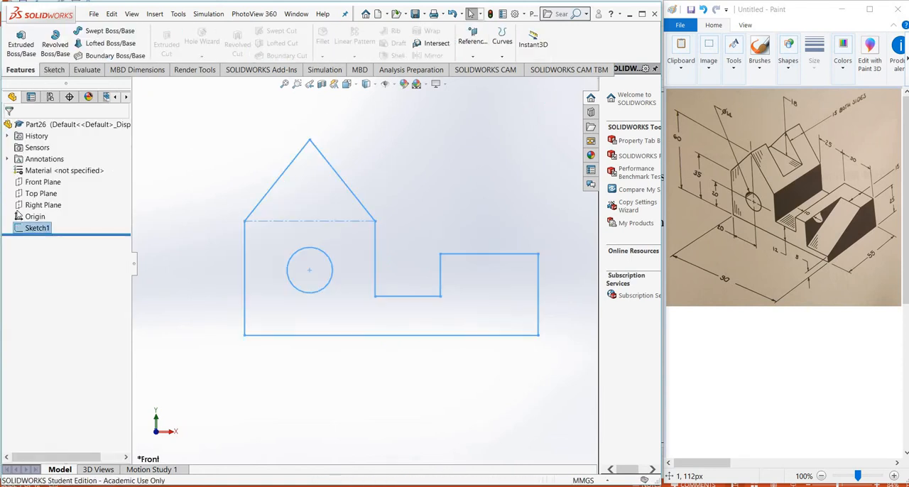
pyautogui.moveTo(35, 234)
pyautogui.click(21, 37)
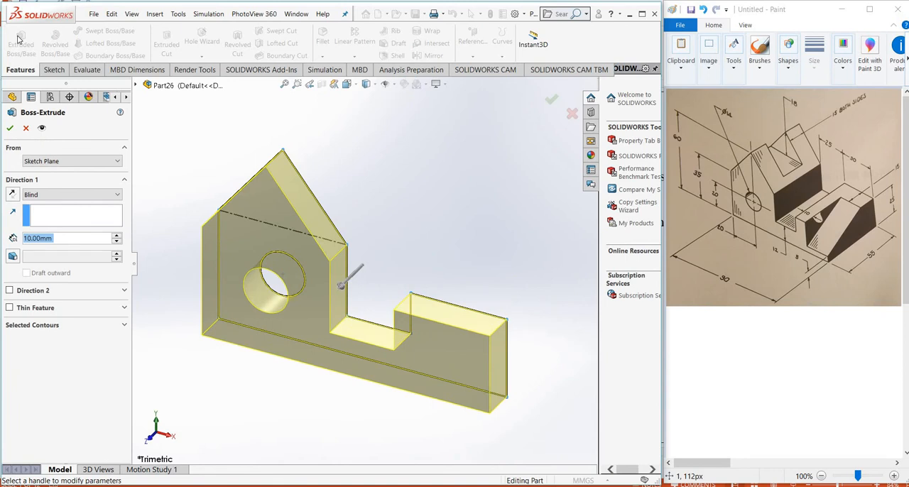
pyautogui.click(12, 200)
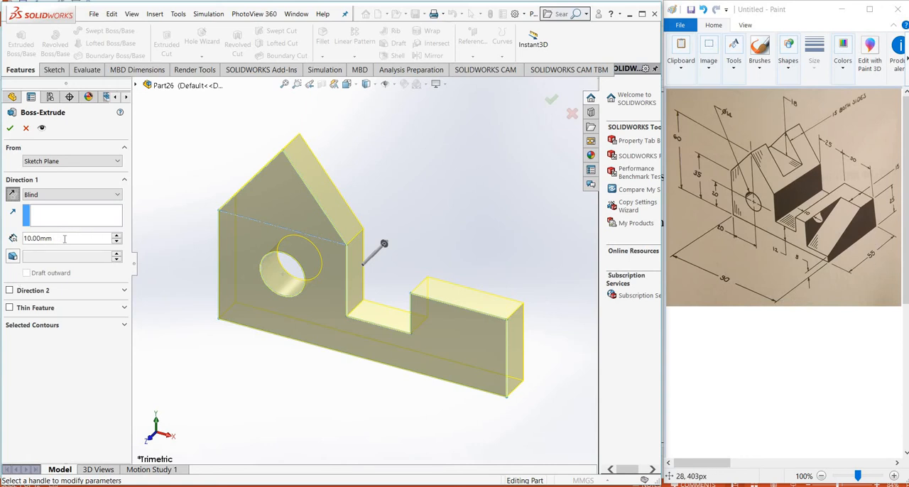
pyautogui.moveTo(55, 239); pyautogui.dragTo(10, 235)
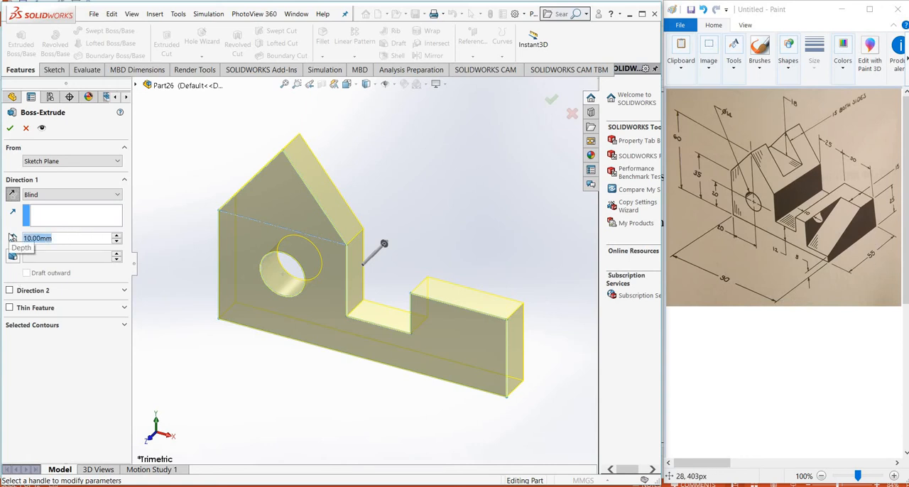
pyautogui.write('55')
pyautogui.press('Return')
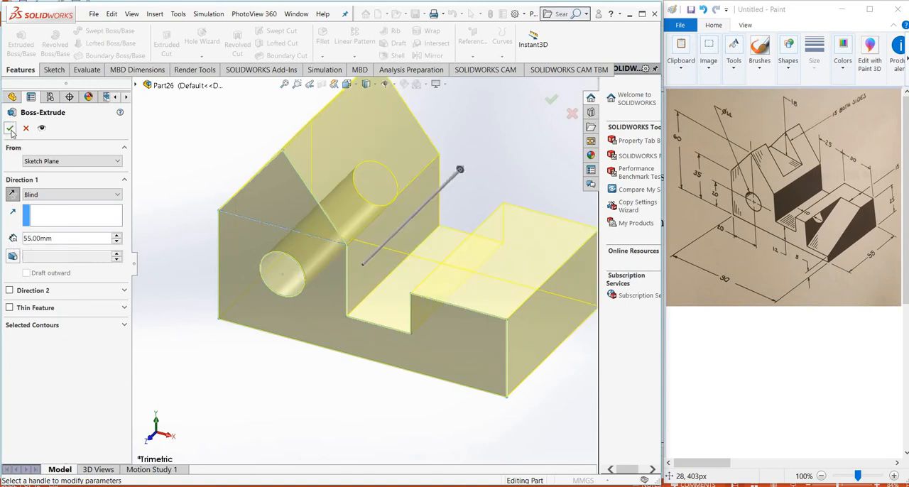
pyautogui.click(11, 133)
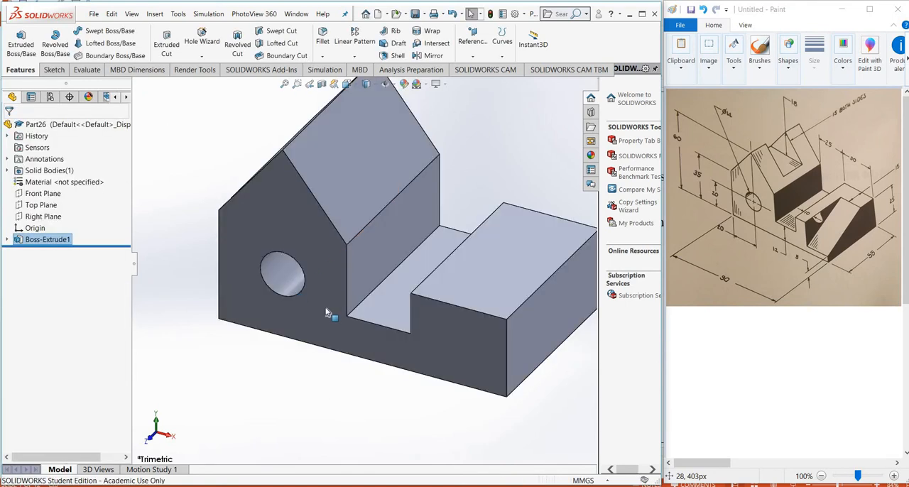
# On the gabled part's vertical face above the notch, sketch a corner rectangle about 24 by 17 mm, starting on the roof's top edge
pyautogui.scroll(2, 417, 255)
pyautogui.scroll(2, 417, 254)
pyautogui.scroll(-2, 438, 224)
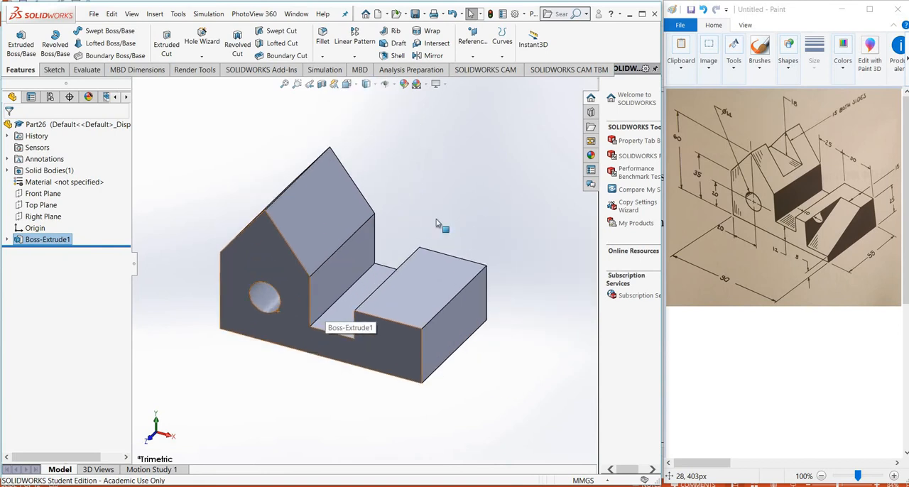
pyautogui.click(347, 269)
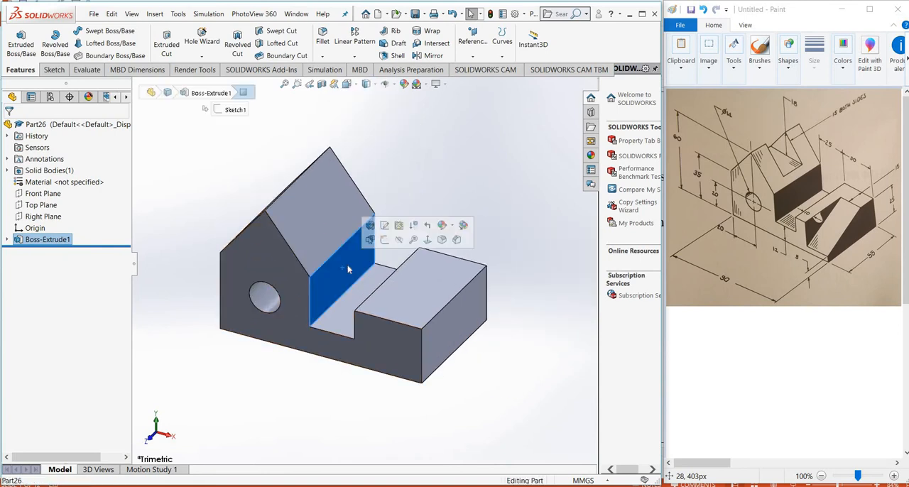
pyautogui.click(384, 240)
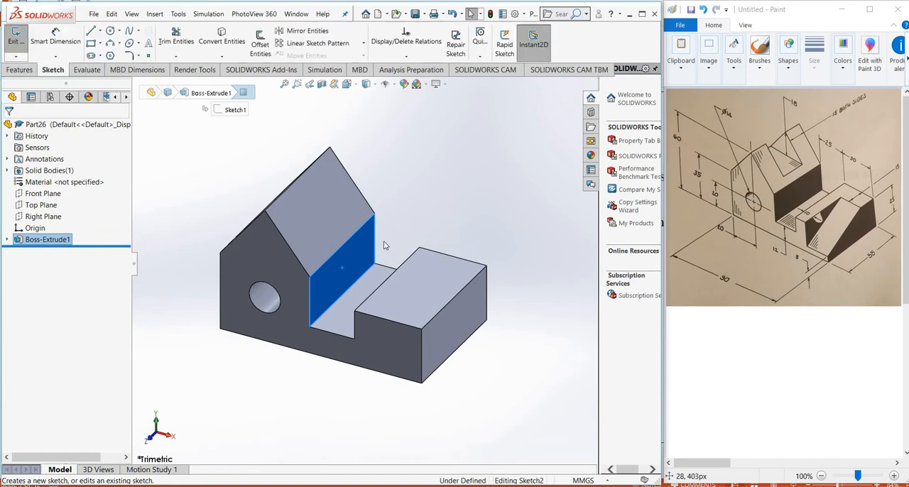
pyautogui.click(347, 84)
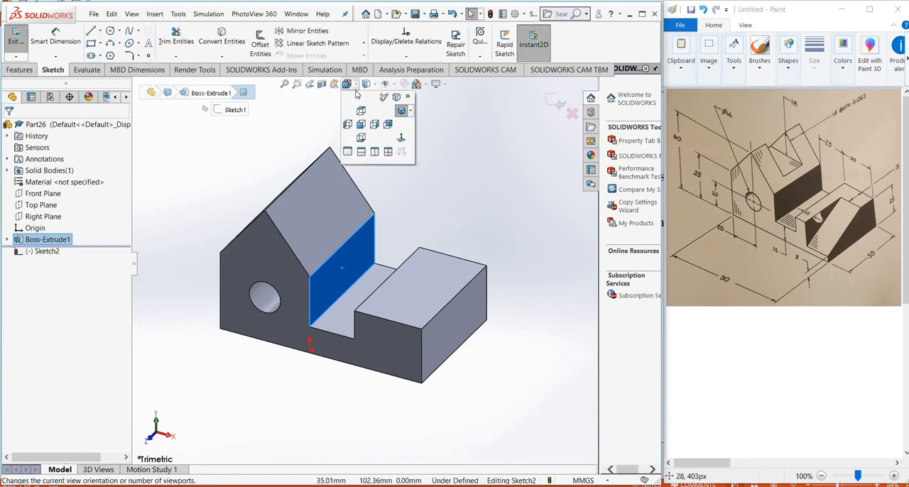
pyautogui.click(400, 138)
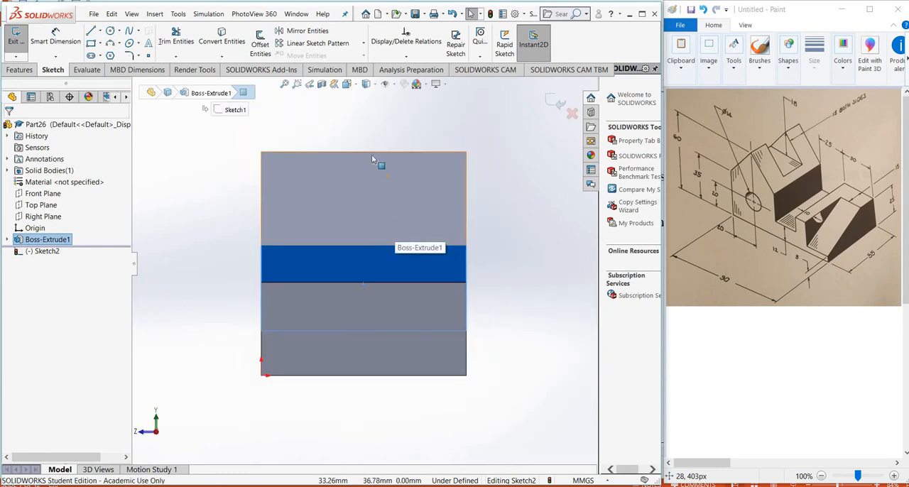
pyautogui.click(91, 46)
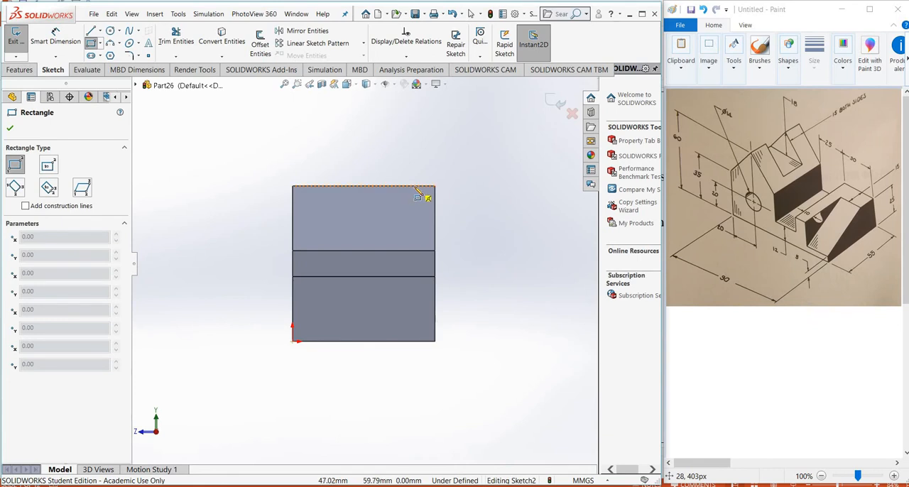
pyautogui.click(414, 186)
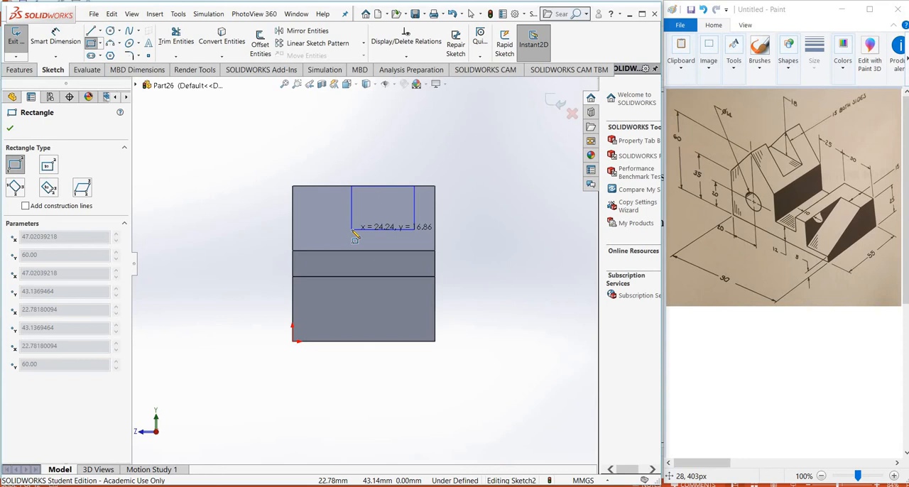
pyautogui.click(352, 229)
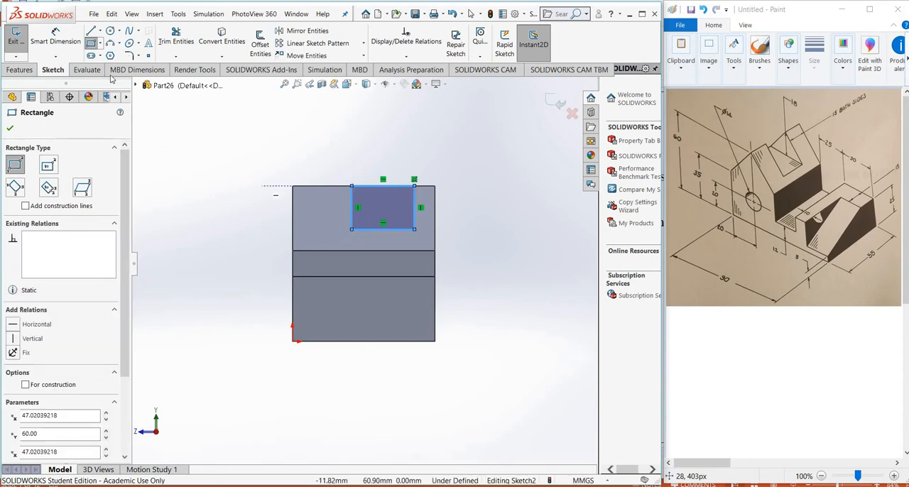
# Draw a centerline from the base edge's midpoint to the midpoint of the rectangle's lower line and make it vertical
pyautogui.click(101, 33)
pyautogui.click(110, 57)
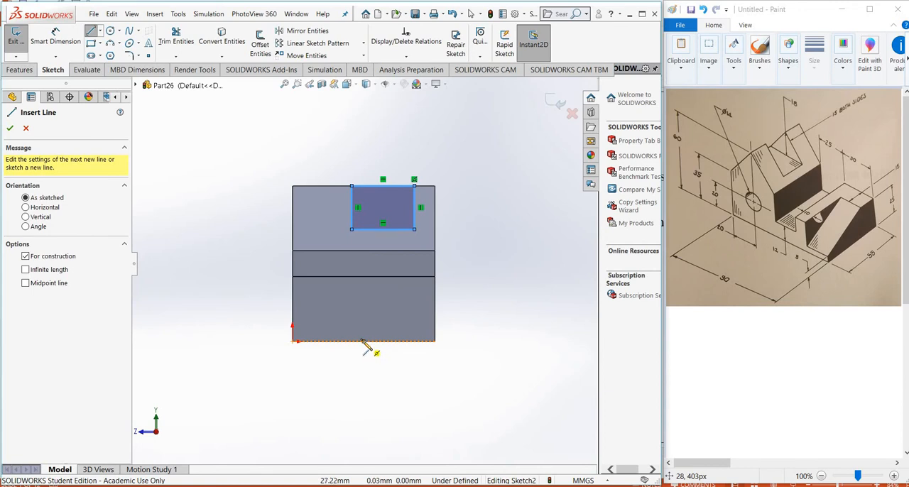
pyautogui.click(364, 341)
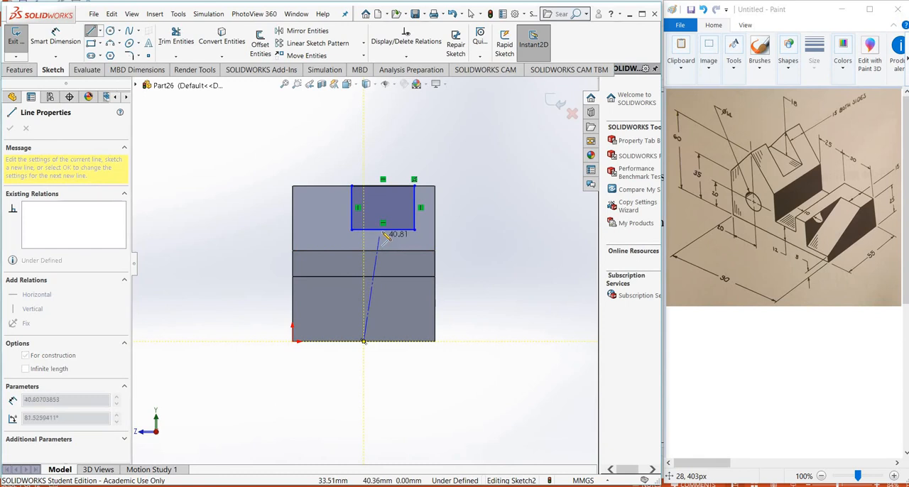
pyautogui.click(383, 227)
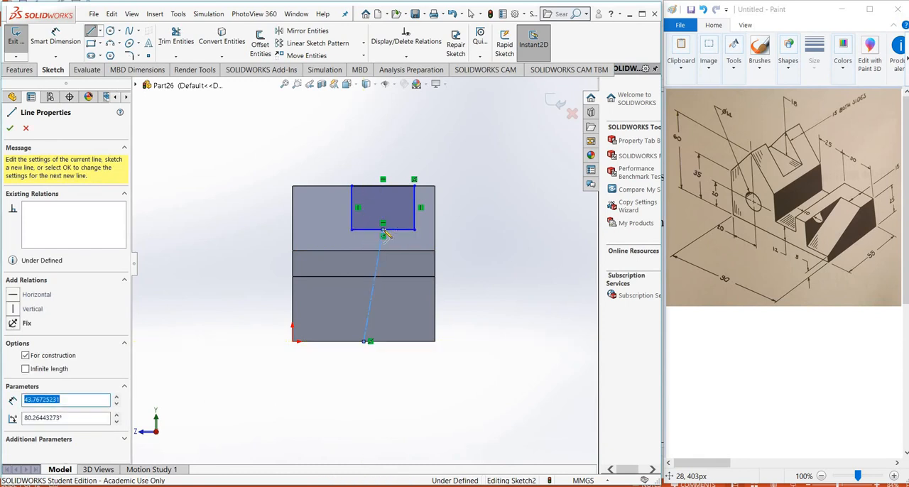
pyautogui.rightClick(385, 233)
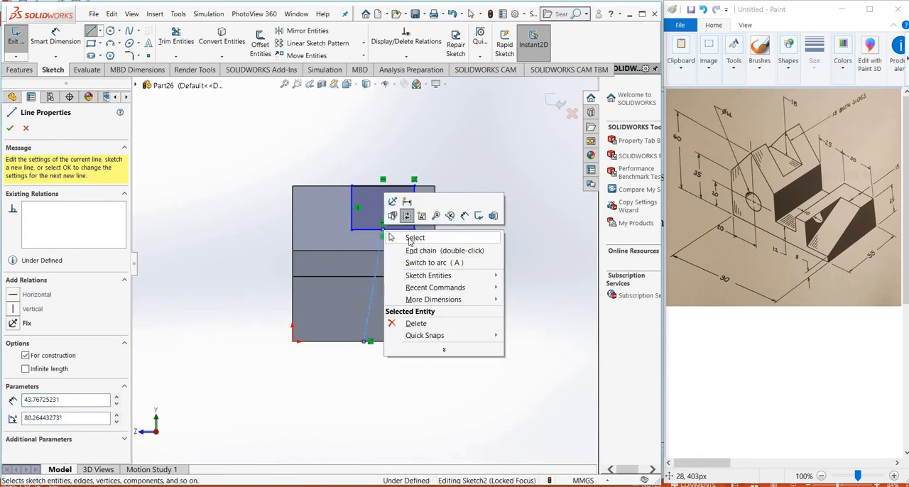
pyautogui.click(391, 237)
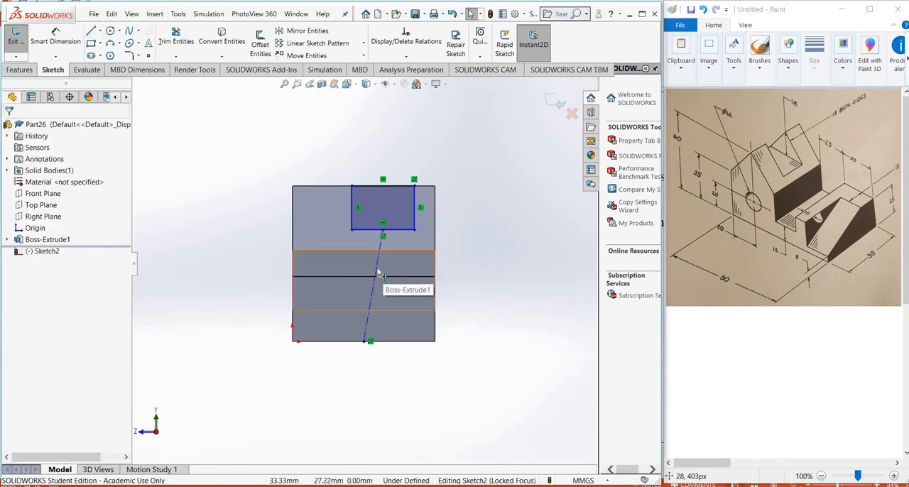
pyautogui.click(378, 272)
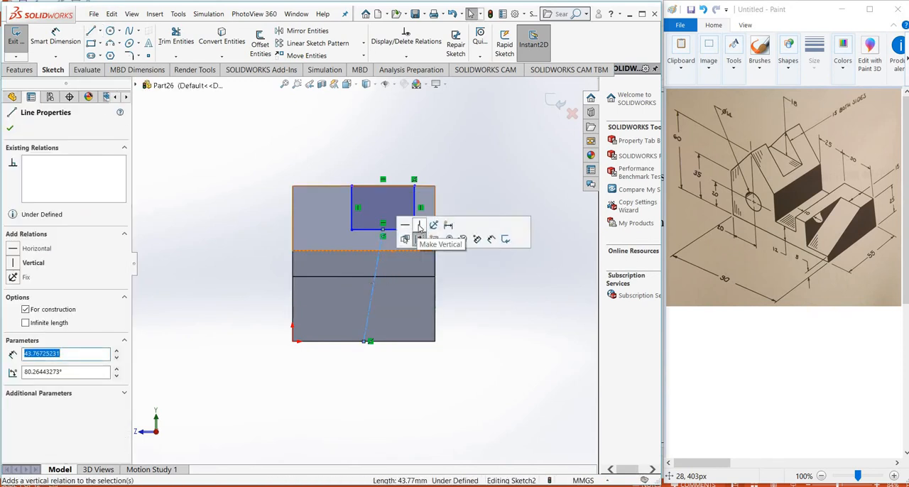
pyautogui.click(418, 226)
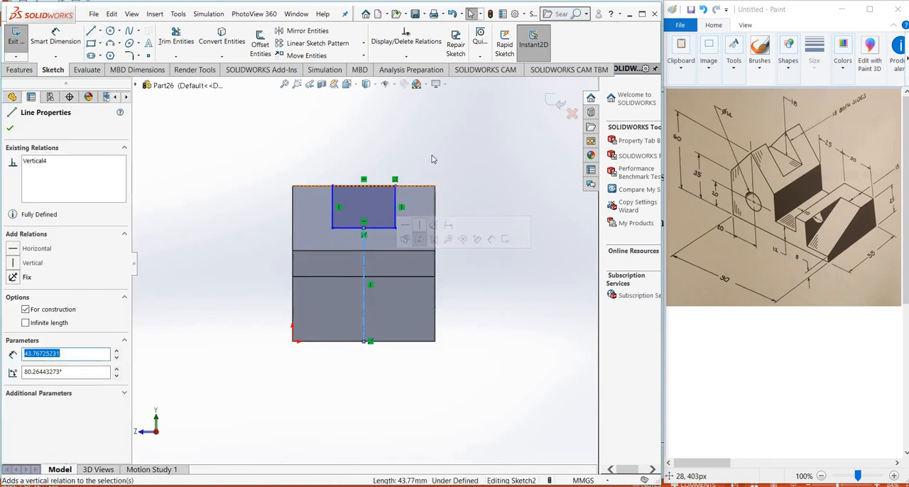
pyautogui.click(416, 164)
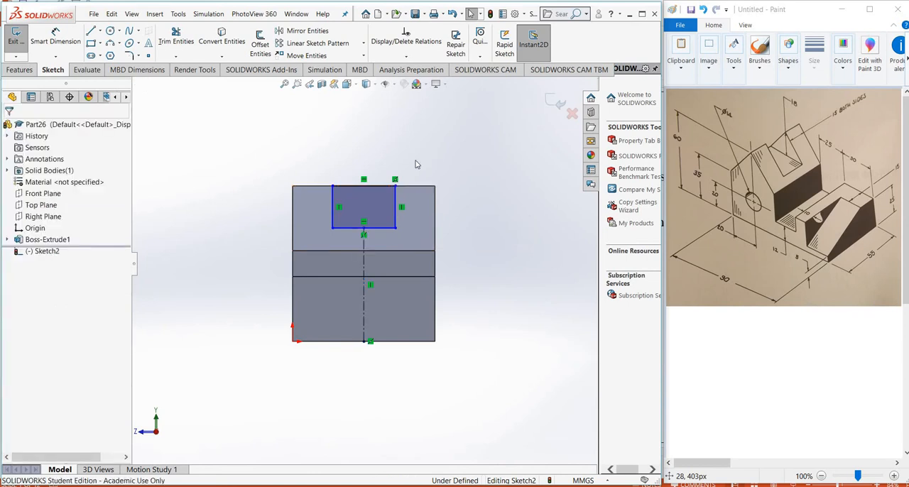
# Dimension the gap between the rectangle's side line and the block's adjacent outer edge to 15 mm
pyautogui.click(55, 39)
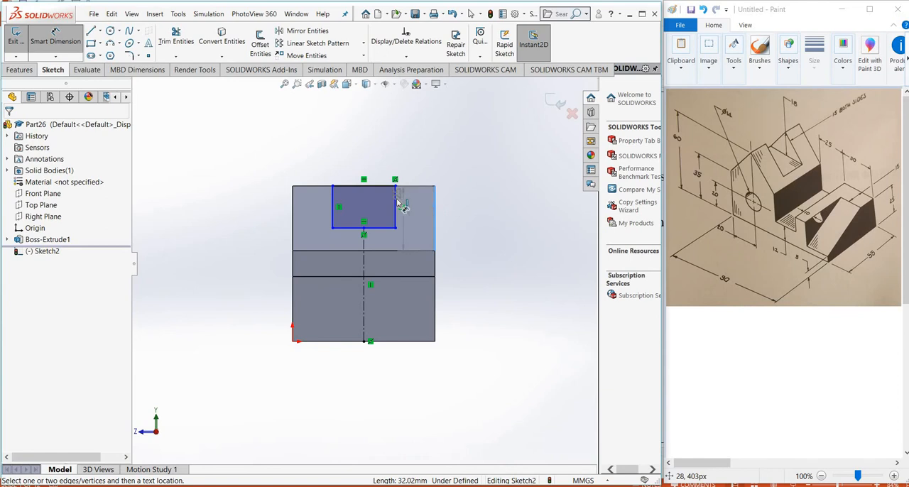
pyautogui.click(415, 174)
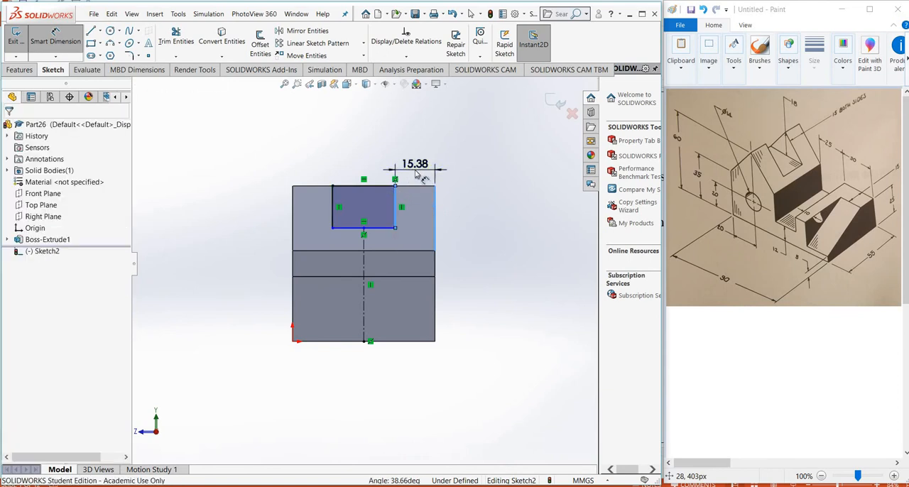
pyautogui.click(416, 172)
pyautogui.write('15')
pyautogui.press('Return')
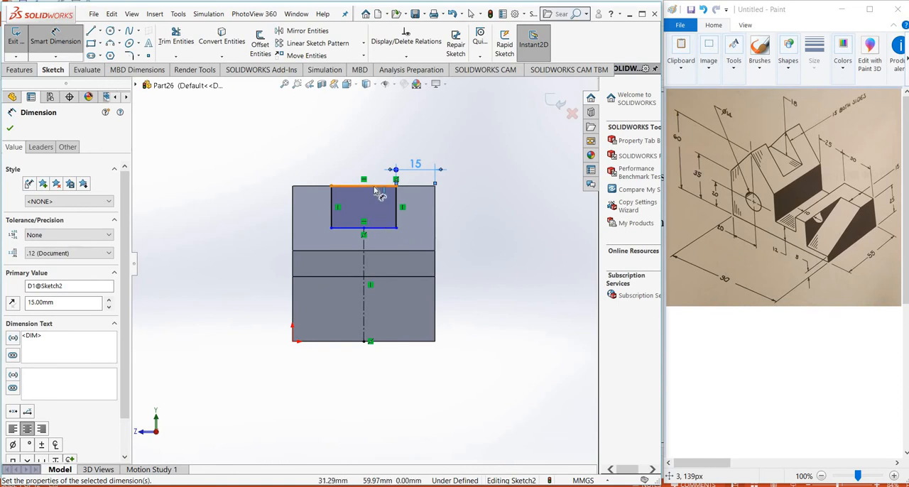
# Dimension the rectangle's height, between its upper and lower lines, to 18 mm and close the sketch
pyautogui.click(379, 227)
pyautogui.click(380, 228)
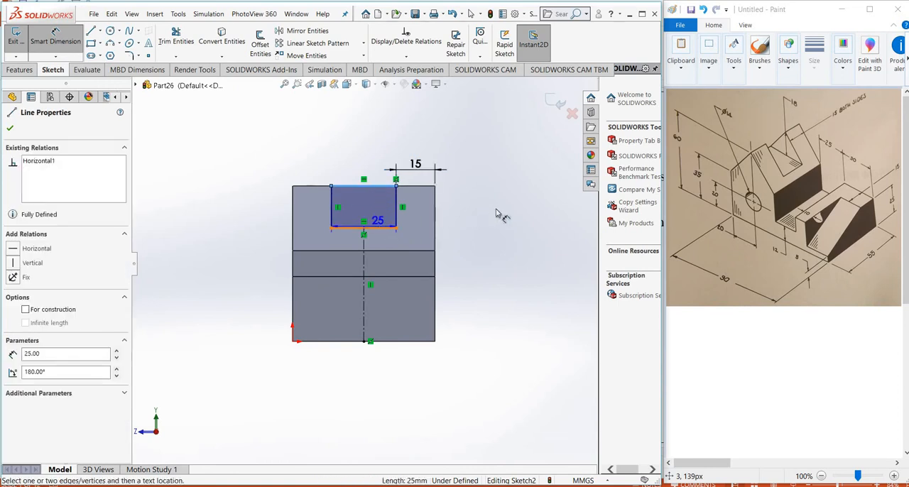
pyautogui.click(501, 207)
pyautogui.click(508, 215)
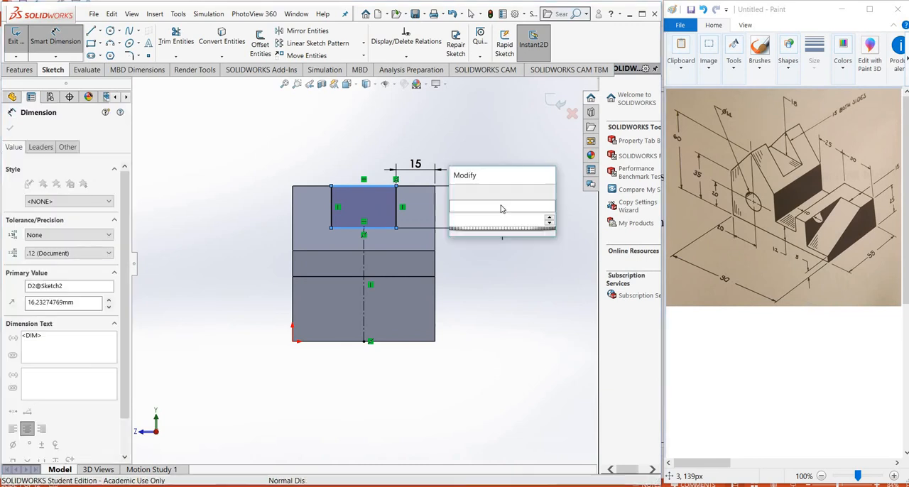
pyautogui.write('18')
pyautogui.press('Return')
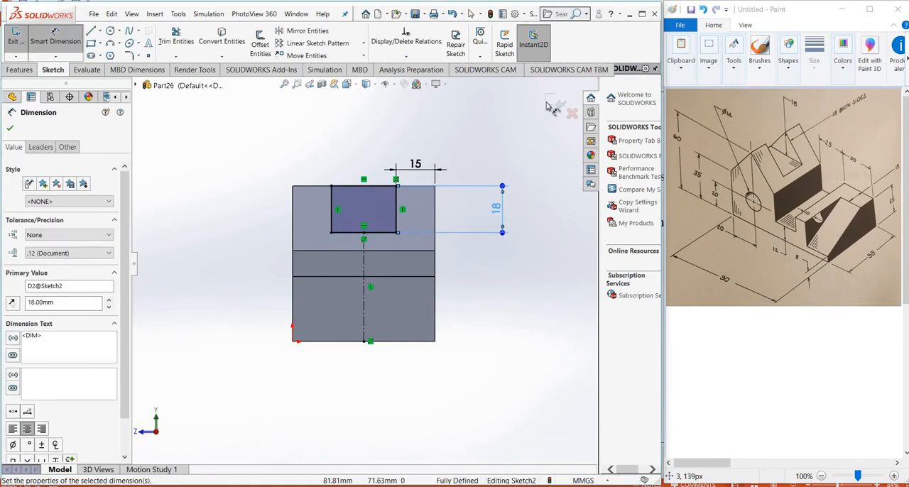
pyautogui.click(551, 100)
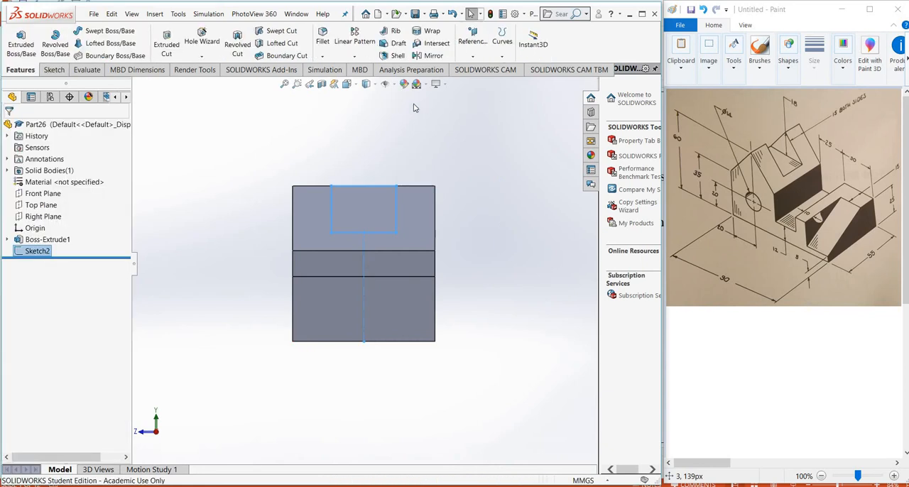
# Cut the rectangle Through All across the gabled roof in isometric view to form the roof slot
pyautogui.click(355, 87)
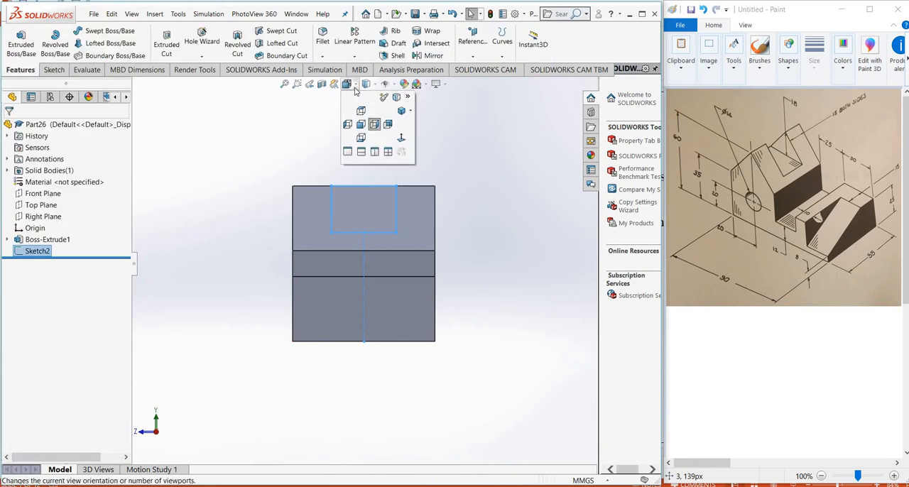
pyautogui.click(401, 112)
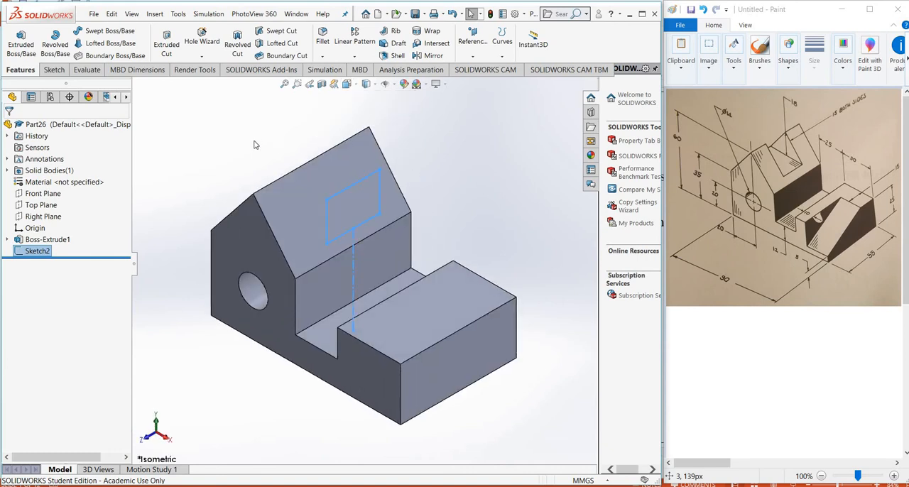
pyautogui.click(166, 41)
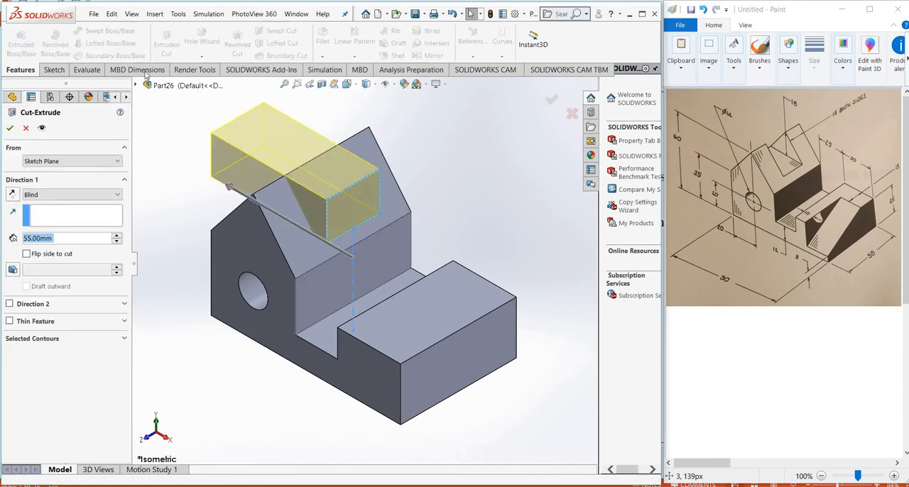
pyautogui.click(102, 195)
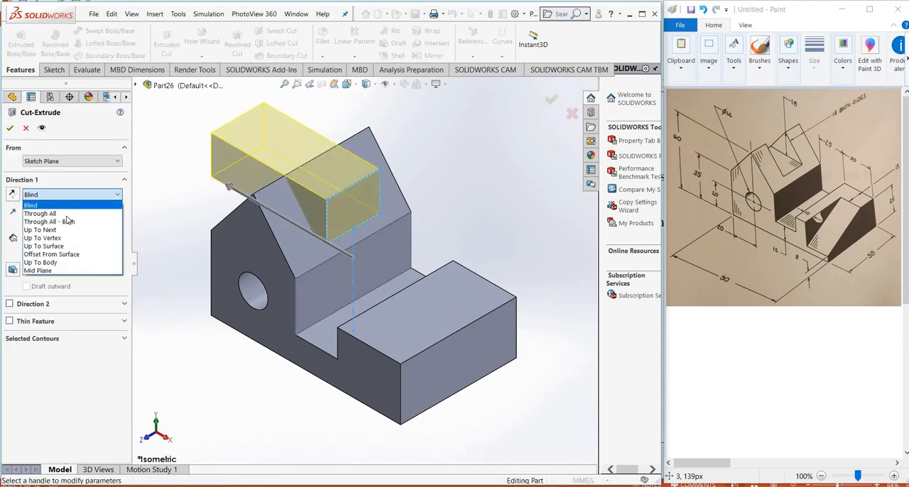
pyautogui.click(60, 212)
pyautogui.click(11, 129)
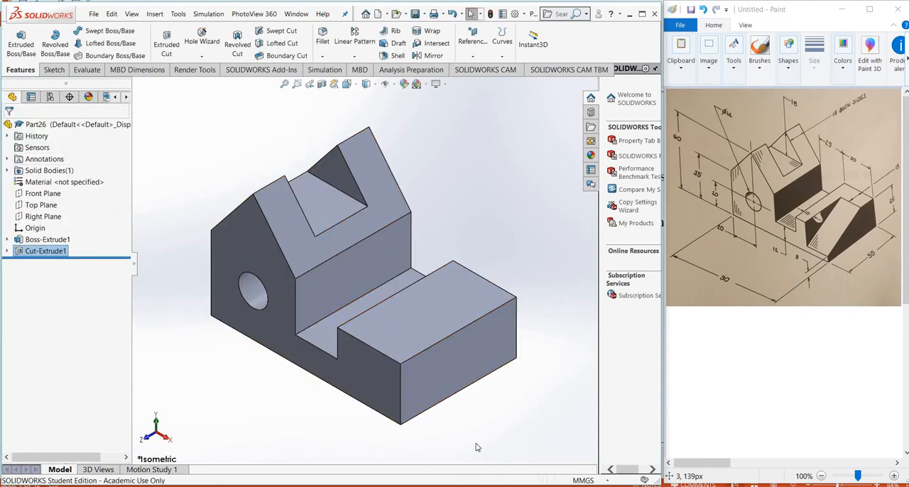
# On the low block's end face, sketch a closed right triangle about 34 mm along the top edge and 20 mm down the outer vertical edge
pyautogui.click(420, 374)
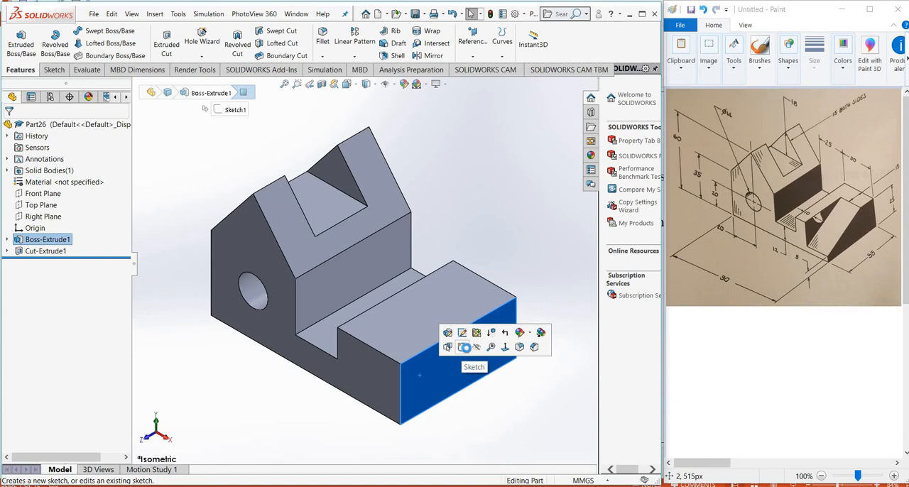
pyautogui.click(463, 346)
pyautogui.click(493, 423)
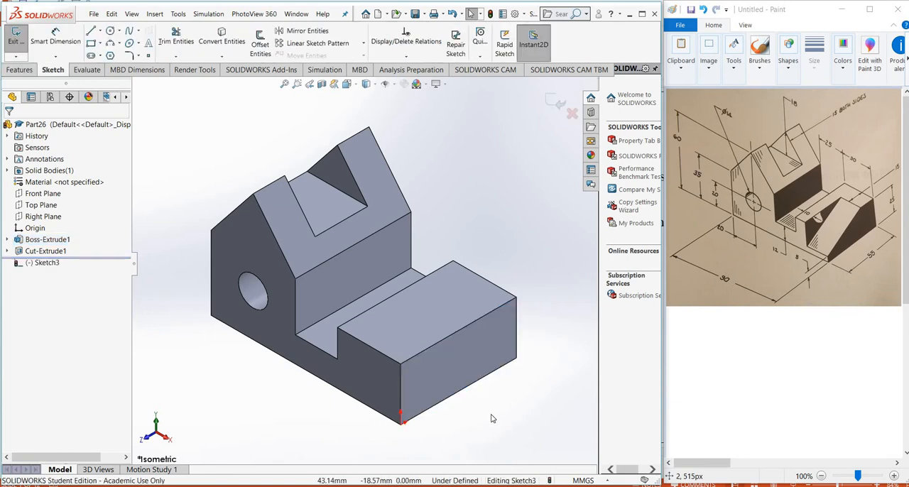
pyautogui.scroll(3, 493, 423)
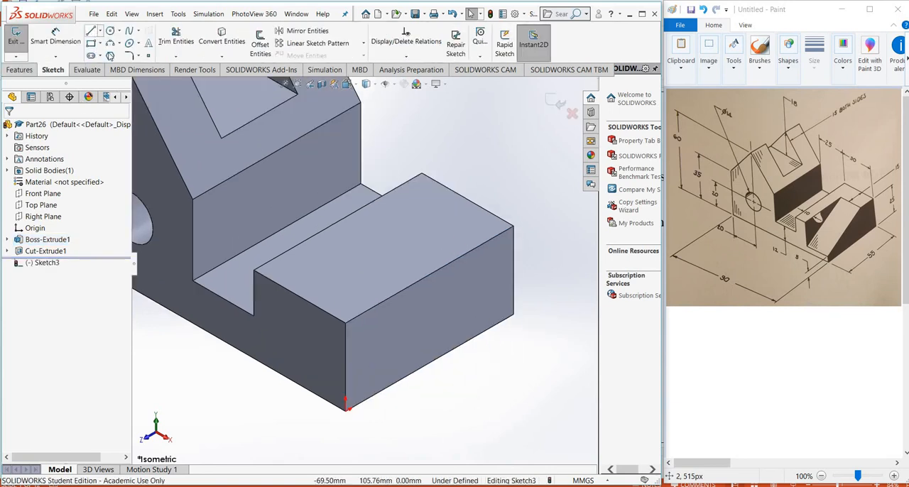
pyautogui.click(91, 30)
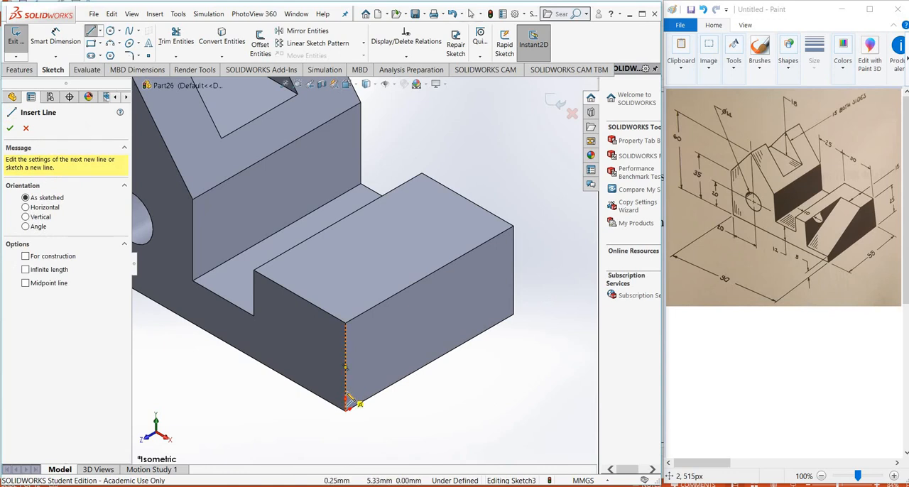
pyautogui.click(346, 391)
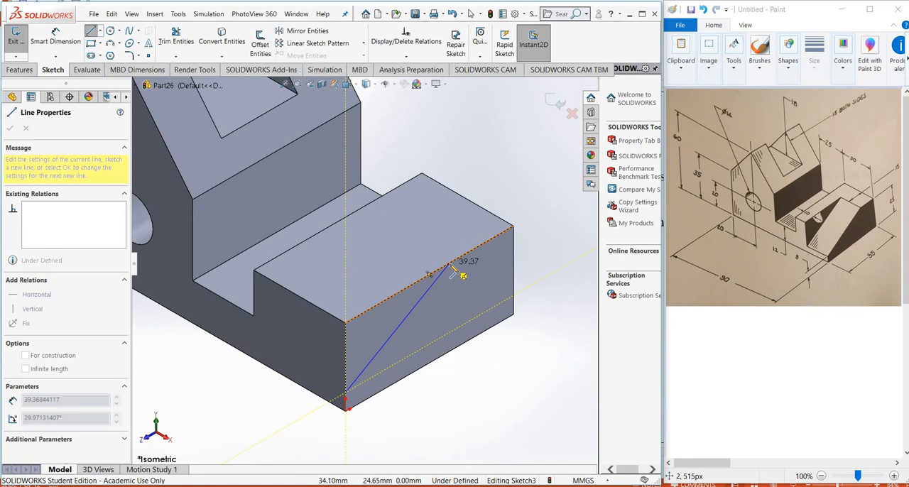
pyautogui.click(448, 268)
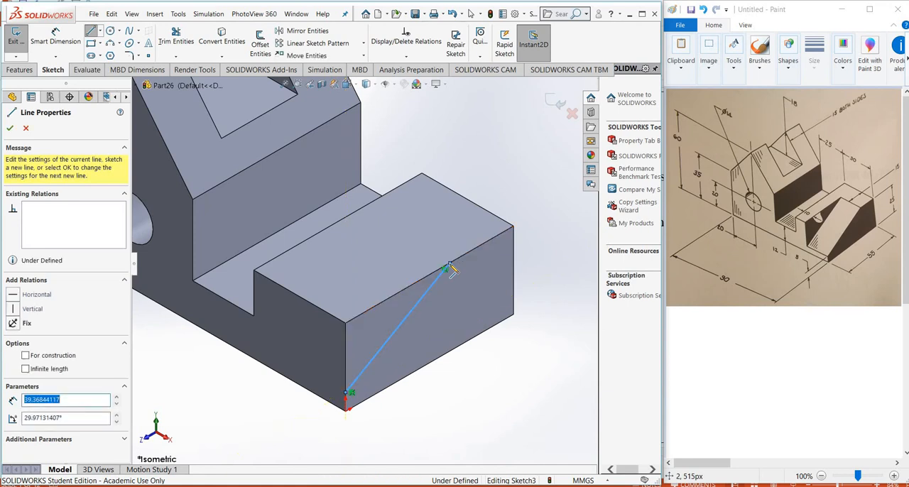
pyautogui.click(345, 323)
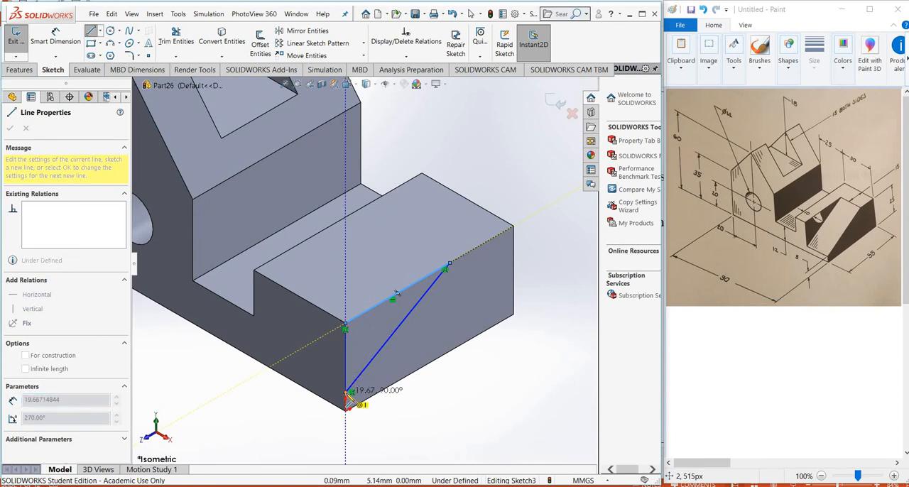
pyautogui.click(346, 393)
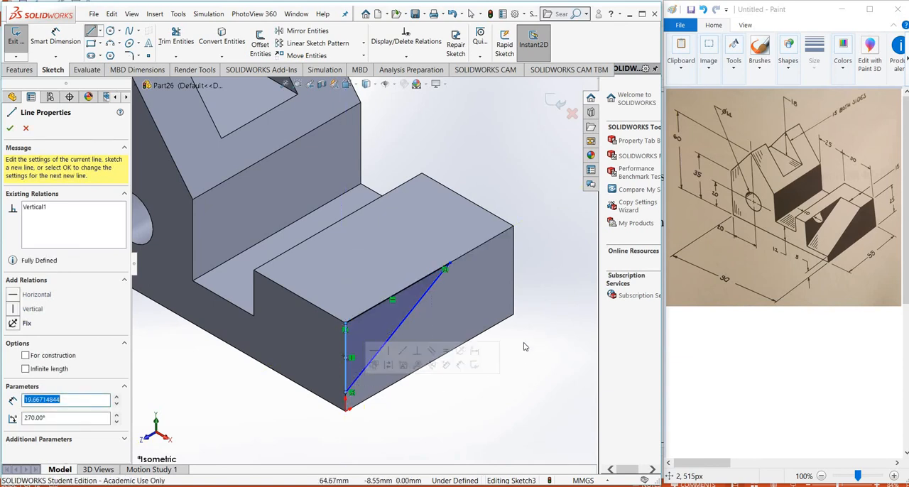
pyautogui.rightClick(545, 201)
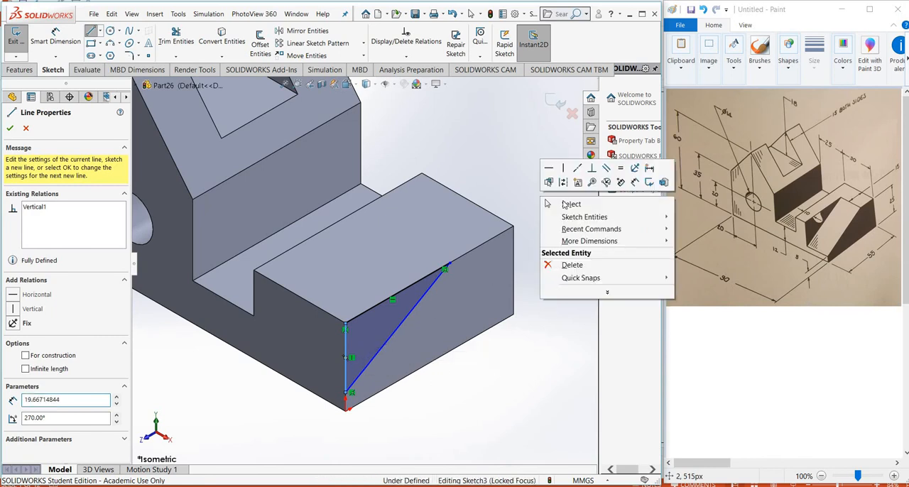
pyautogui.click(565, 204)
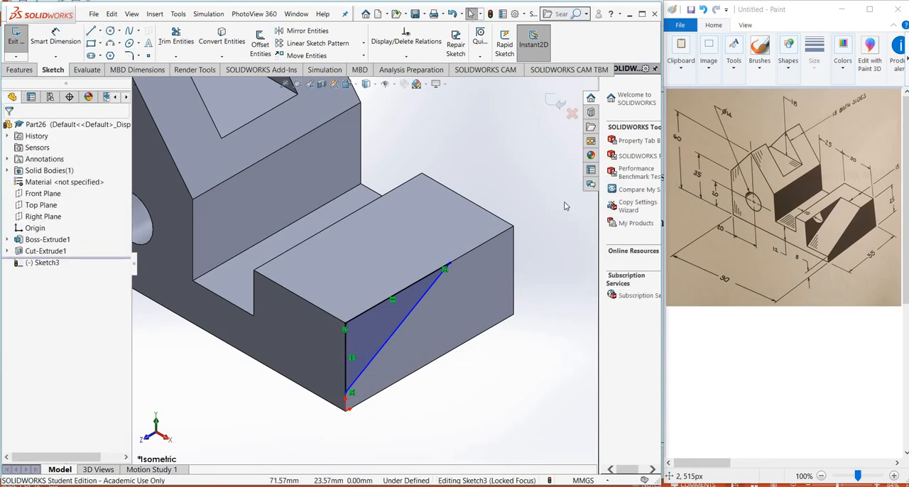
# Dimension the gap between the triangle's upper sloped-line endpoint and the face's far vertical edge to 15 mm
pyautogui.click(56, 37)
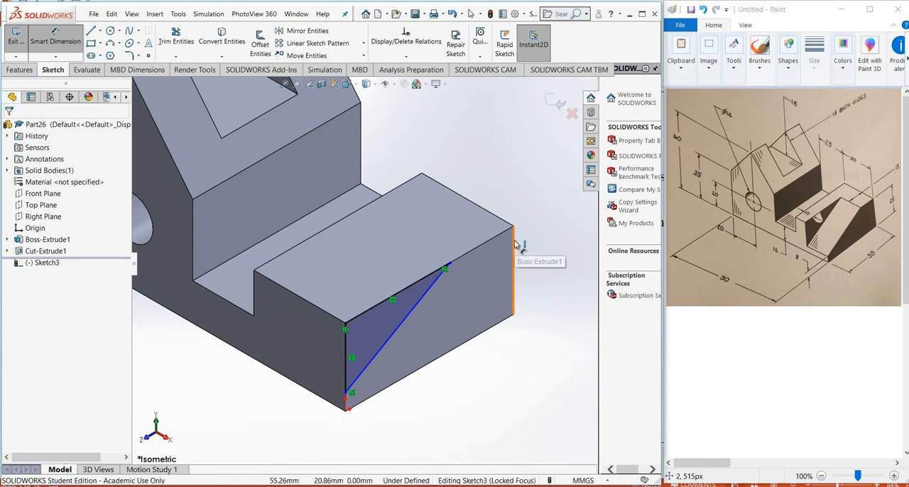
pyautogui.click(514, 255)
pyautogui.click(447, 267)
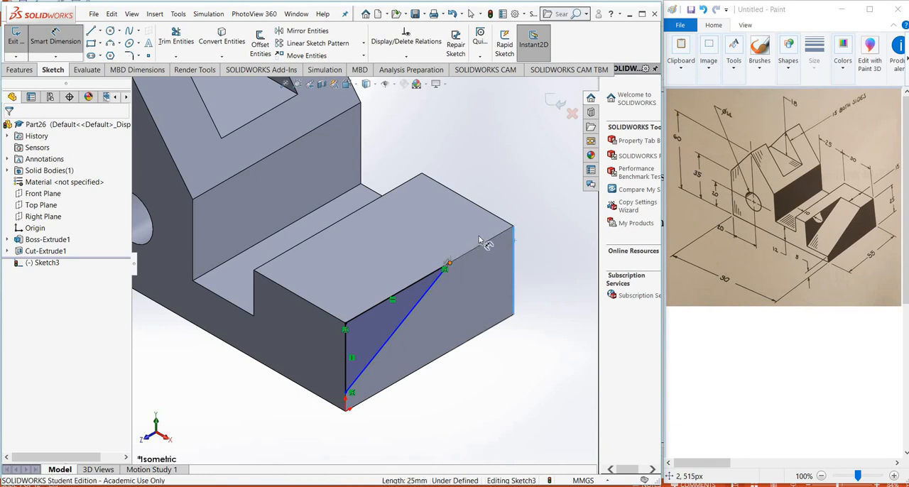
pyautogui.click(478, 234)
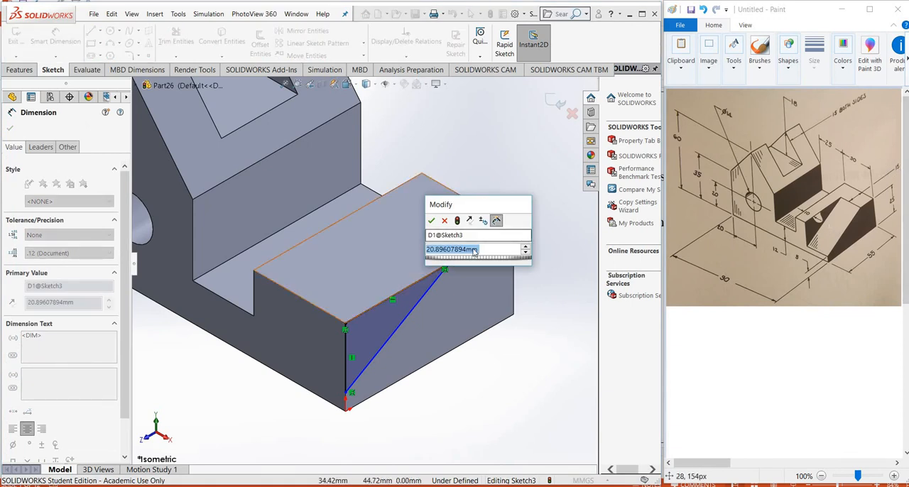
pyautogui.write('12')
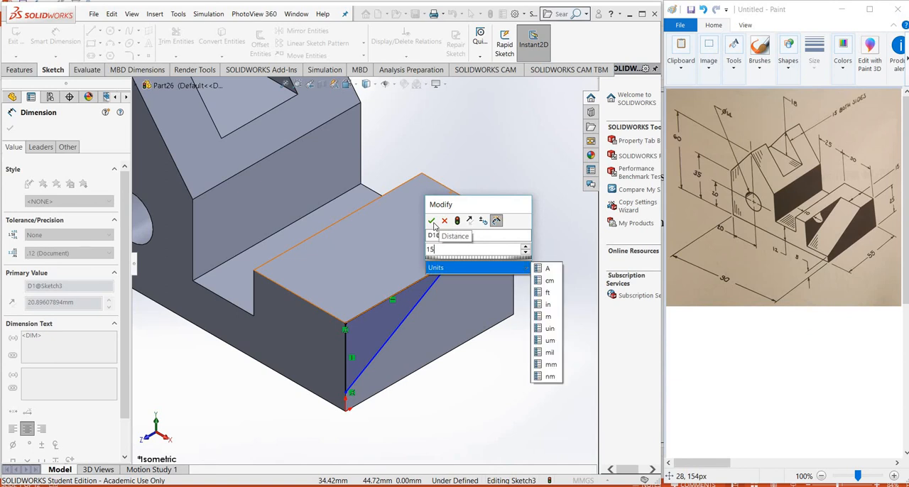
pyautogui.press('Return')
pyautogui.press('Return')
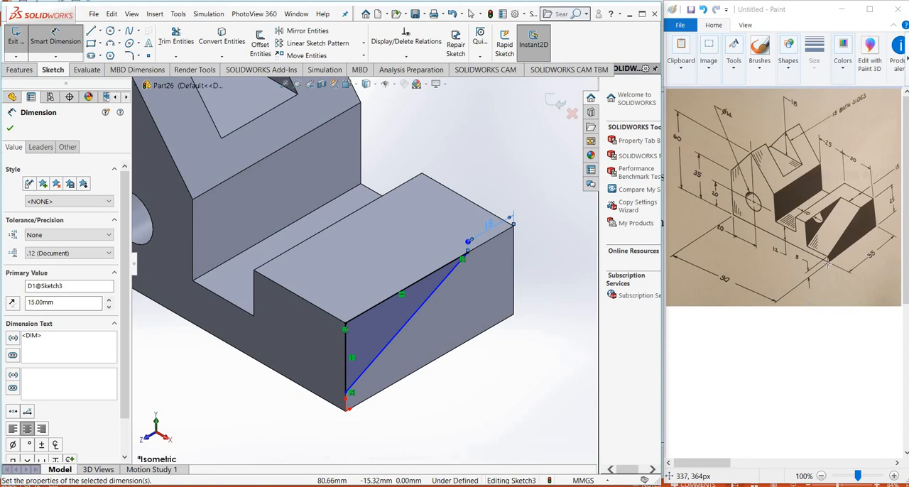
# Dimension the triangle's lowest point to 5 mm above the block's bottom corner and close the sketch
pyautogui.click(348, 404)
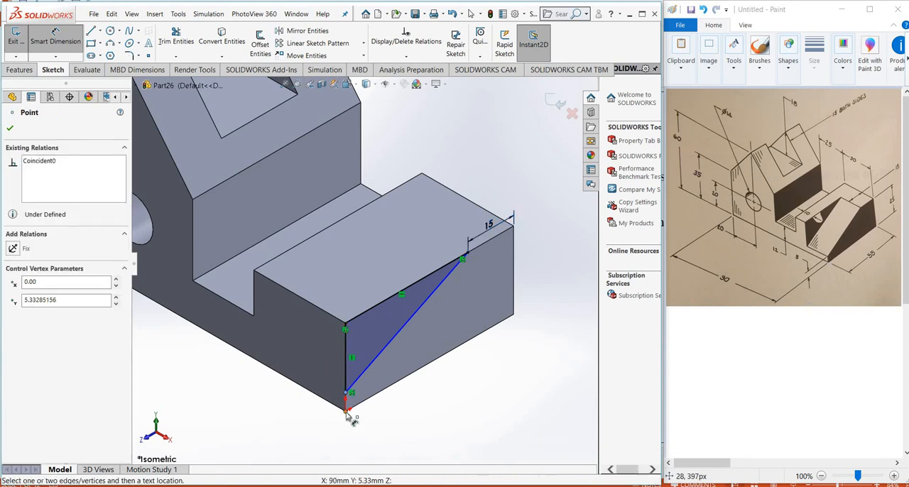
pyautogui.click(307, 420)
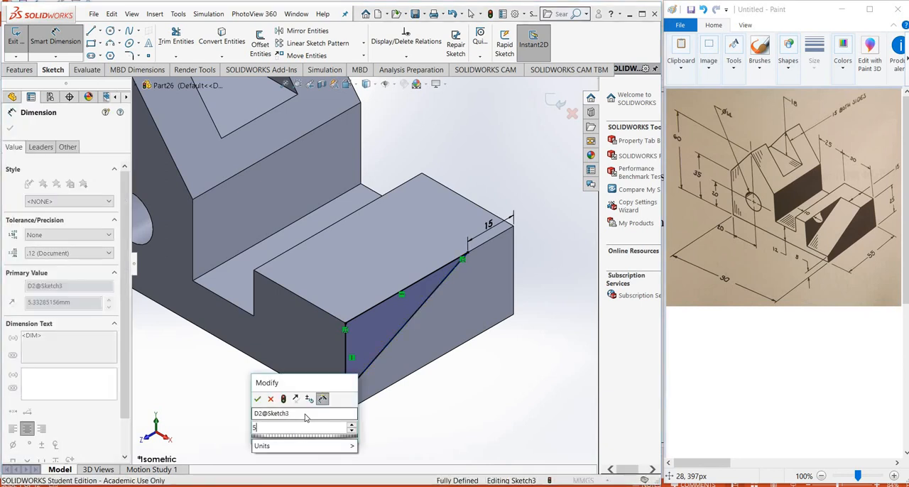
pyautogui.write('5')
pyautogui.press('Return')
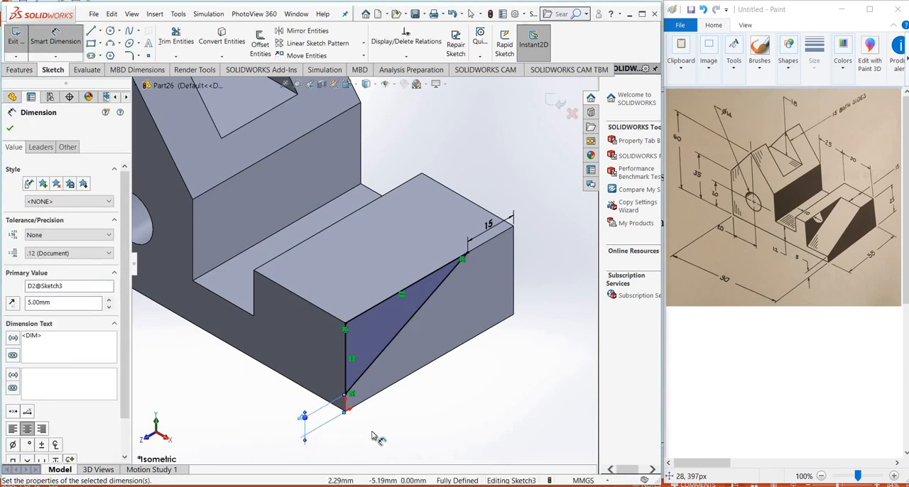
pyautogui.click(362, 443)
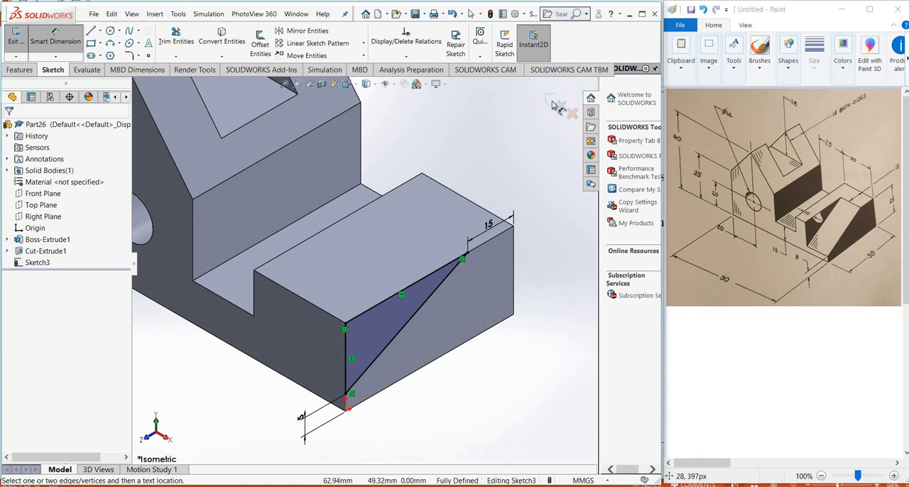
pyautogui.click(550, 102)
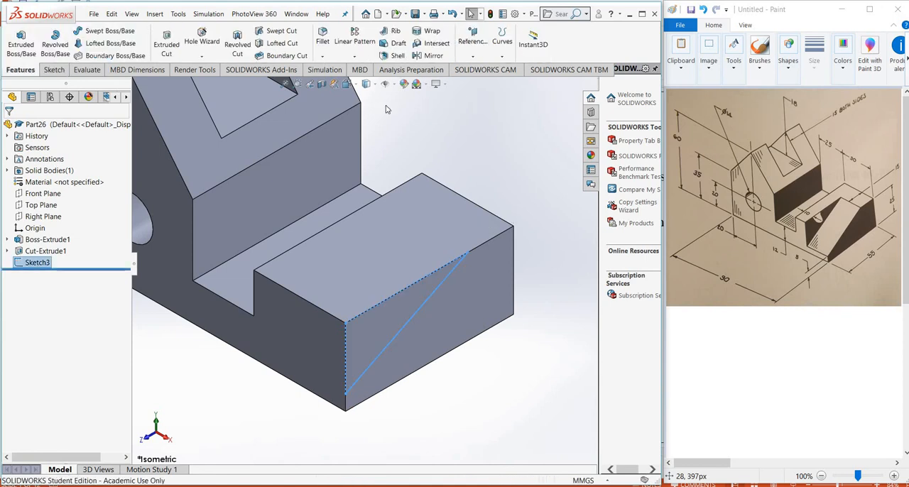
# Cut the triangle Blind 20 mm into the low block to form the sloped ramp, and set the isometric view
pyautogui.click(166, 35)
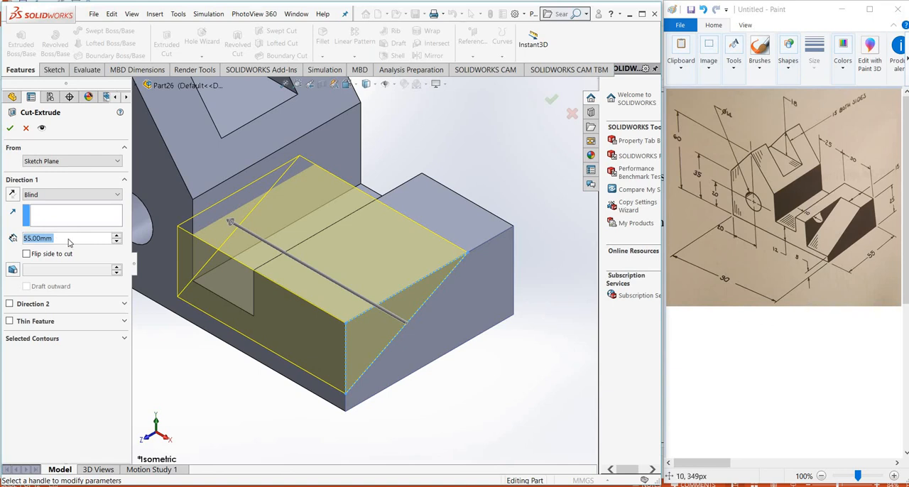
pyautogui.write('20')
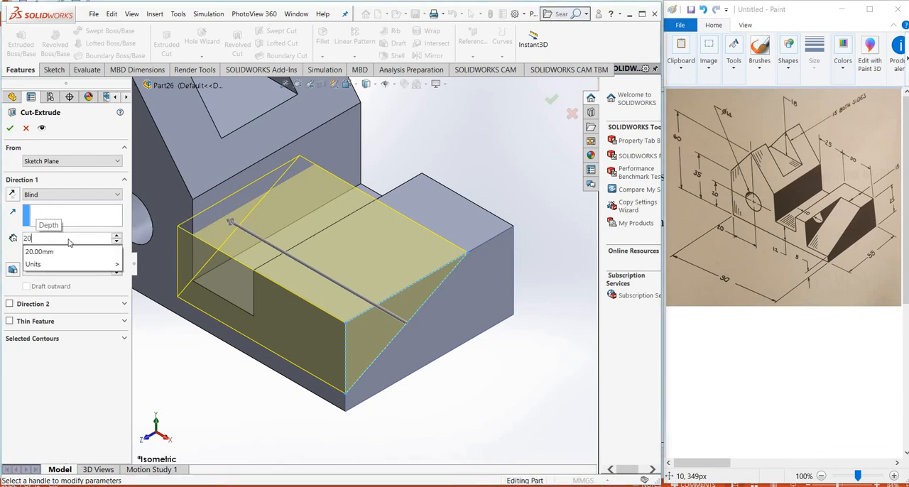
pyautogui.press('Return')
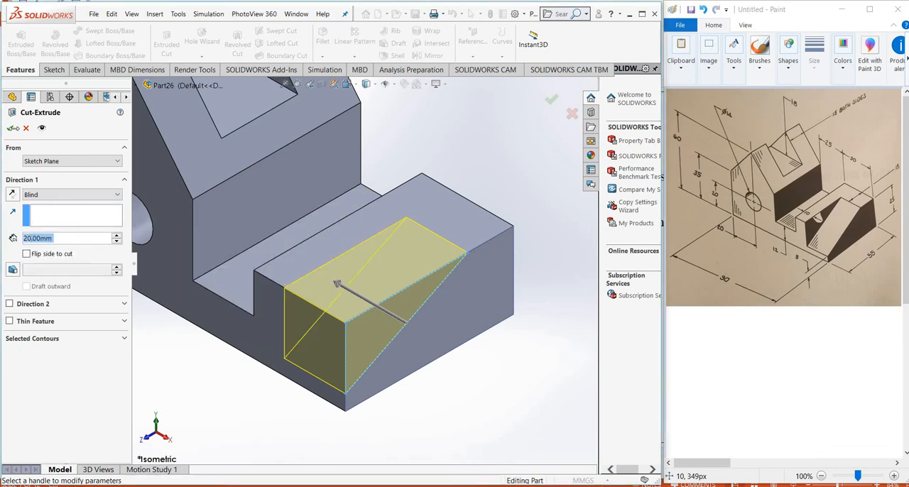
pyautogui.click(10, 129)
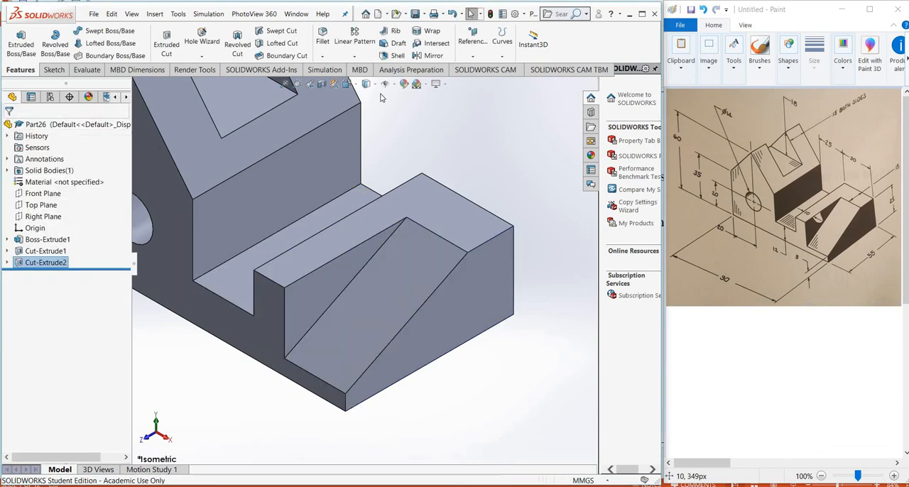
pyautogui.click(350, 86)
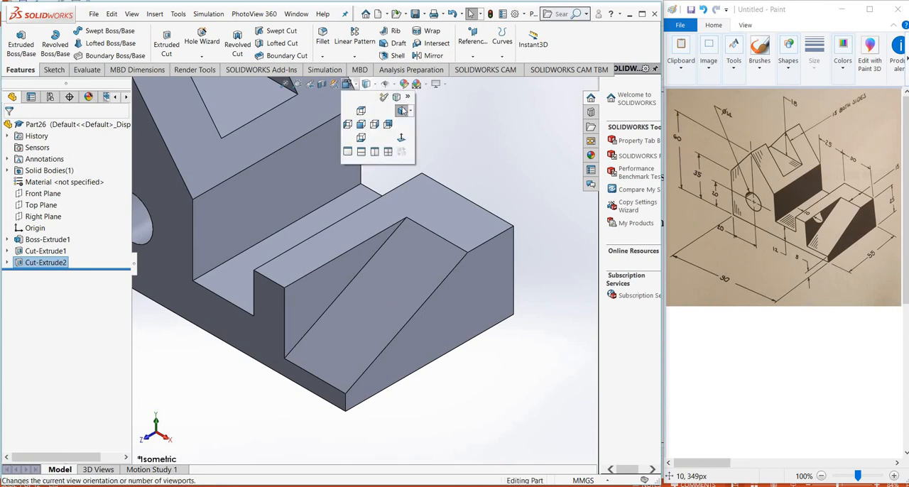
pyautogui.click(346, 86)
pyautogui.click(401, 111)
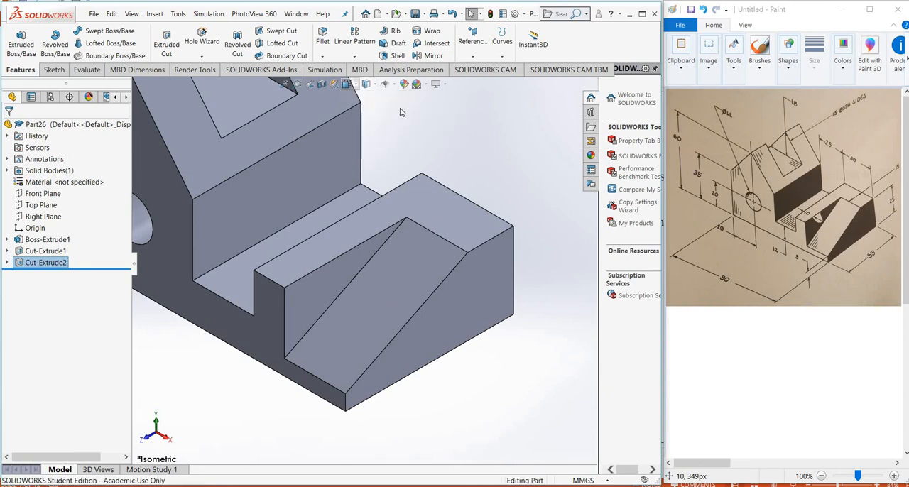